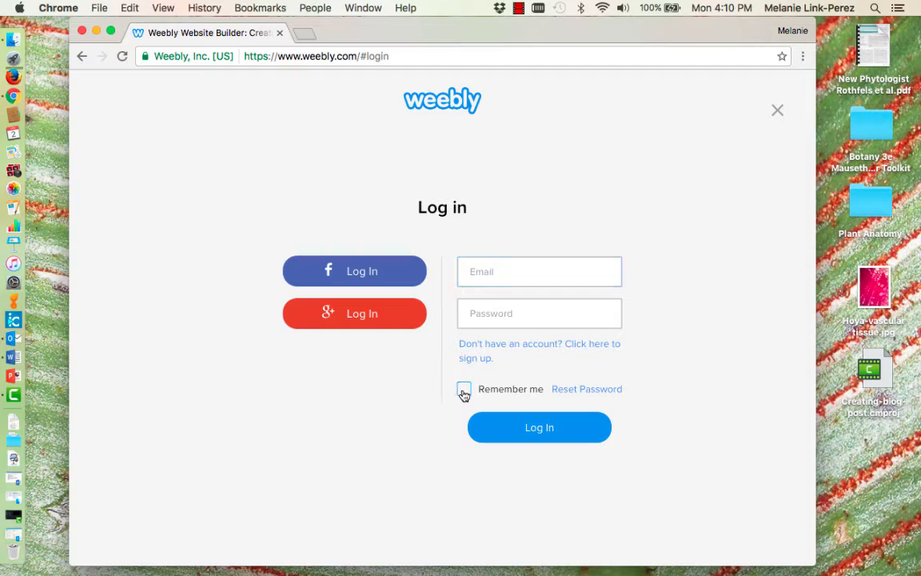
Log in to the Weebly account with the account e-mail and password.
left_click(484, 274)
type("link")
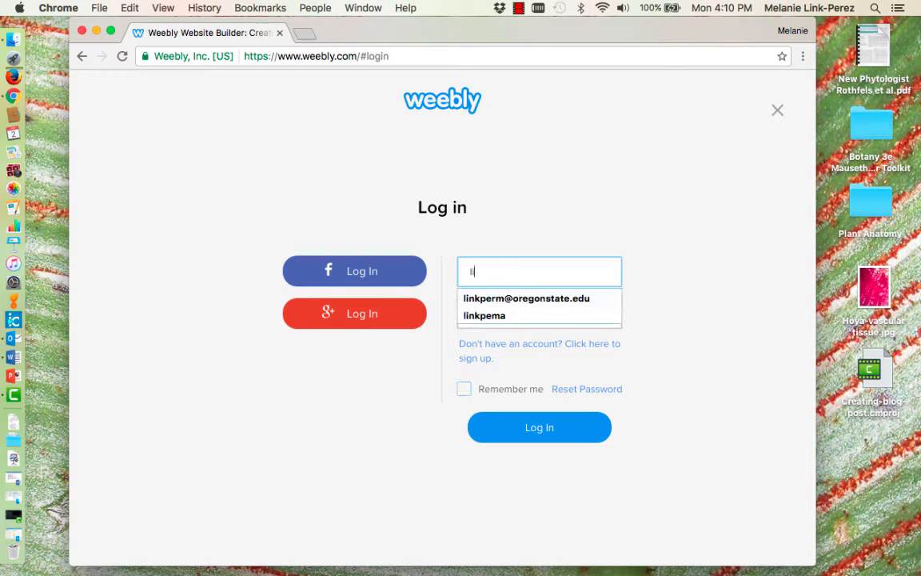
left_click(579, 298)
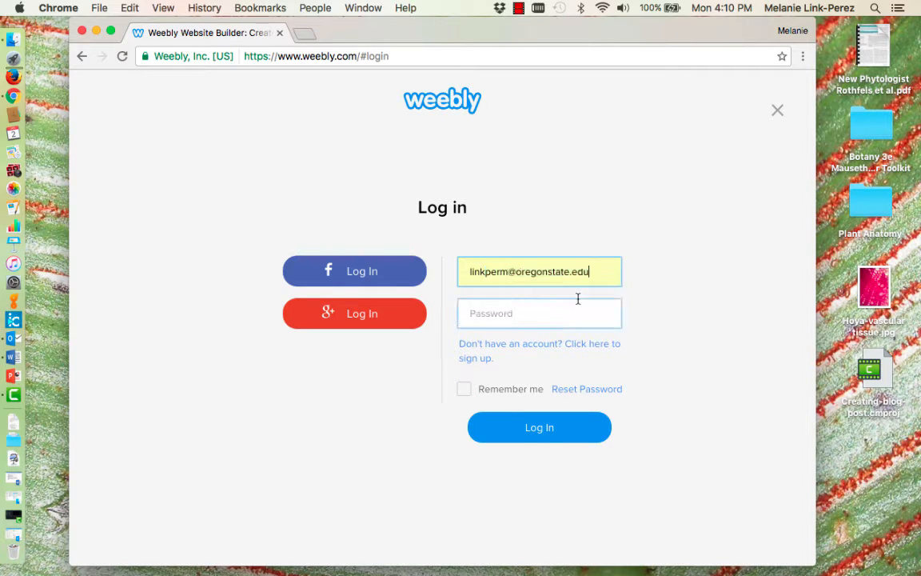
left_click(545, 314)
type("••••••••")
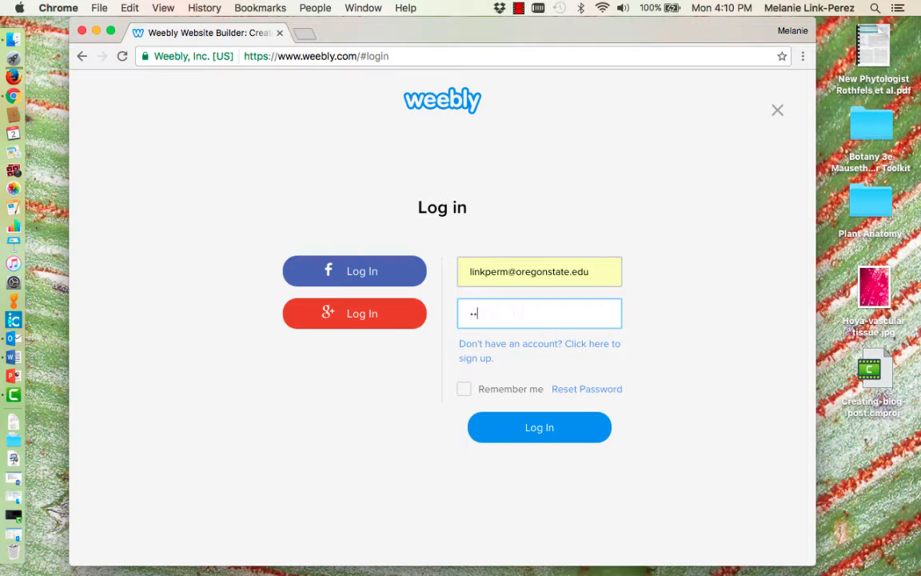
left_click(555, 429)
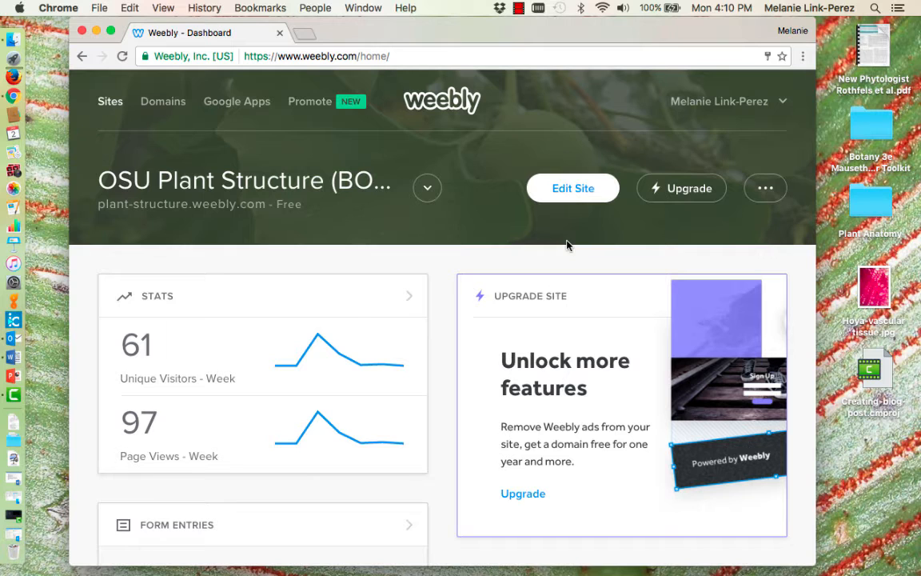
Open the OSU Plant Structure site for editing, then enlarge and reposition the browser window to fit the editor.
left_click(569, 188)
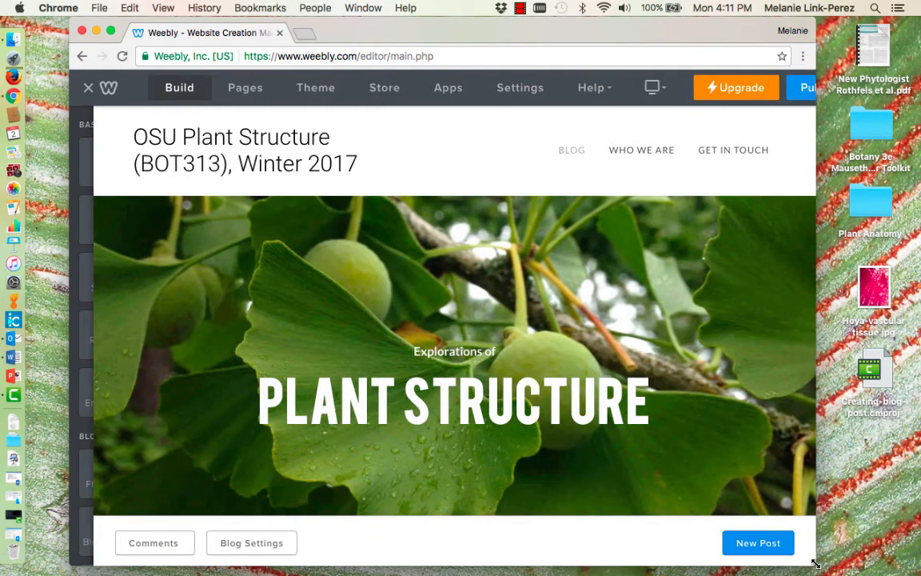
left_click_drag(816, 564, 920, 574)
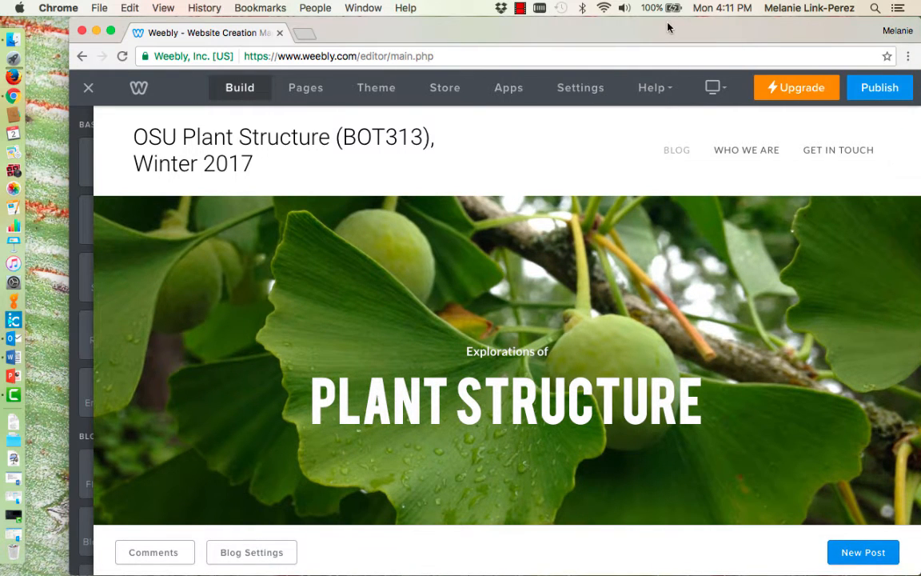
left_click_drag(601, 19, 564, 7)
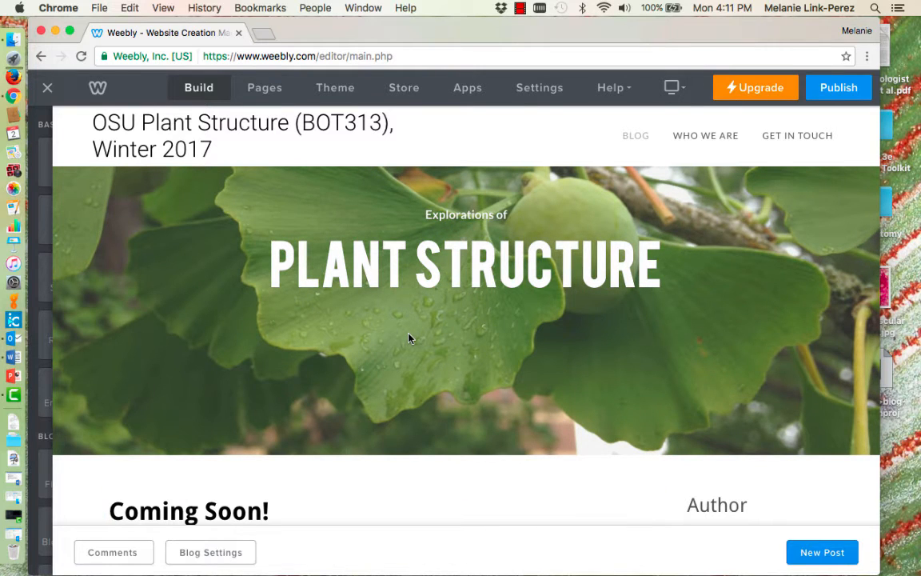
Open the Blog page's settings, start a new blog post, and dismiss the post options tip.
mouse_move(40, 264)
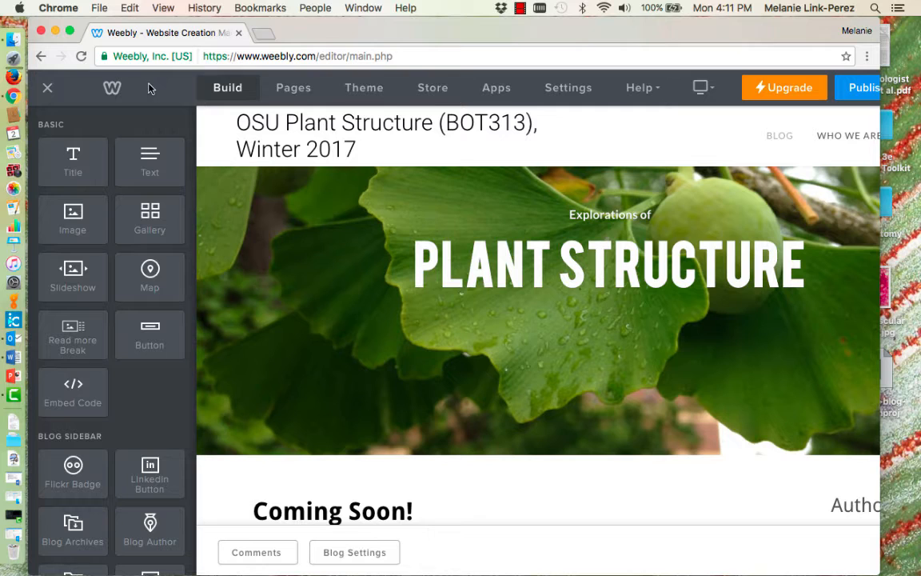
left_click(294, 88)
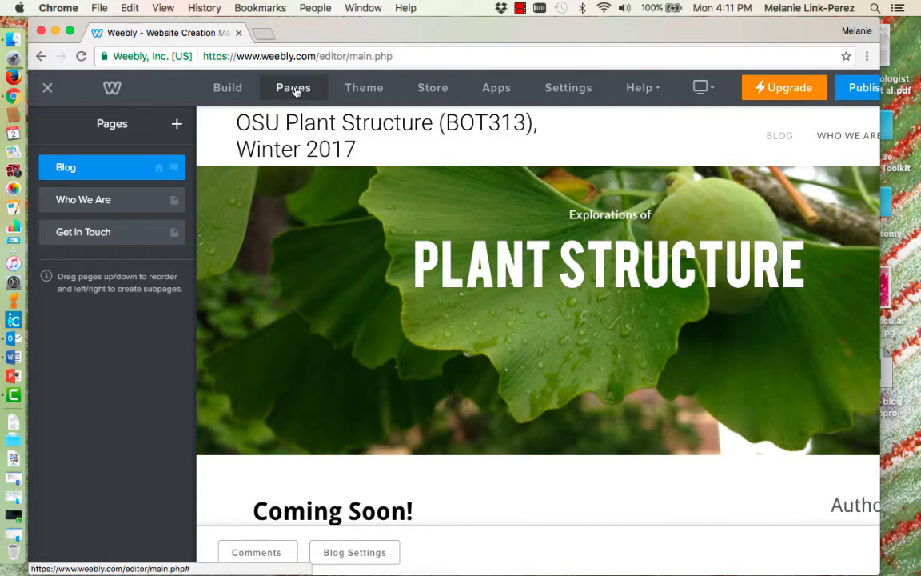
left_click(91, 170)
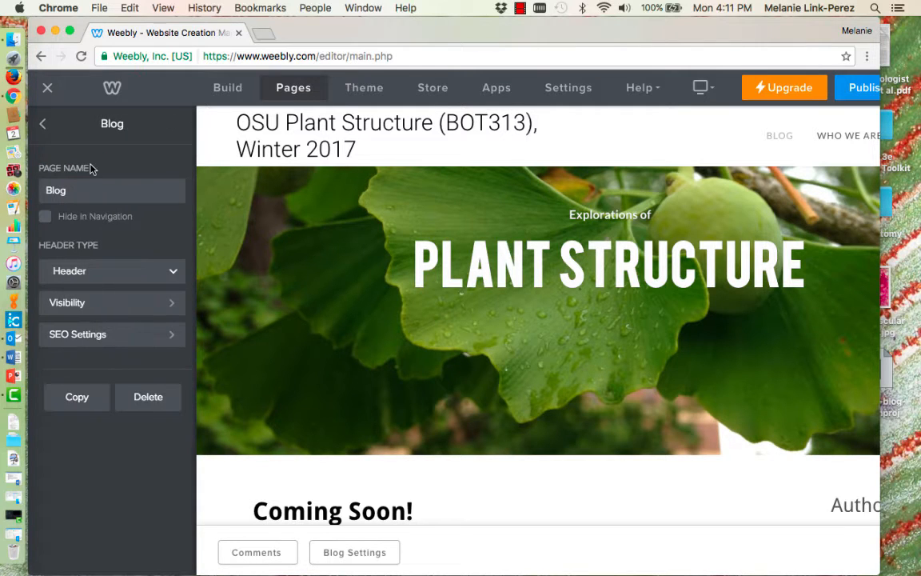
scroll(228, 196, "right", 3)
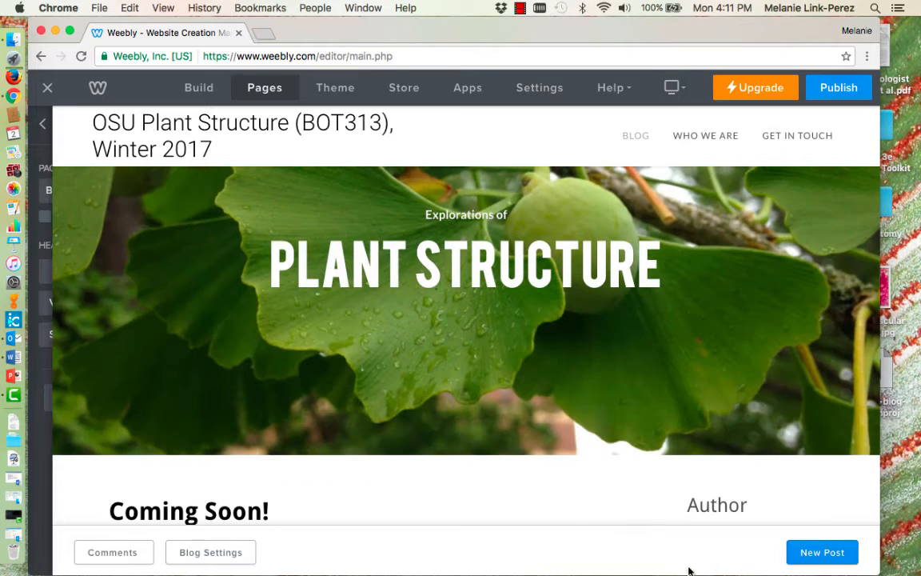
left_click(814, 553)
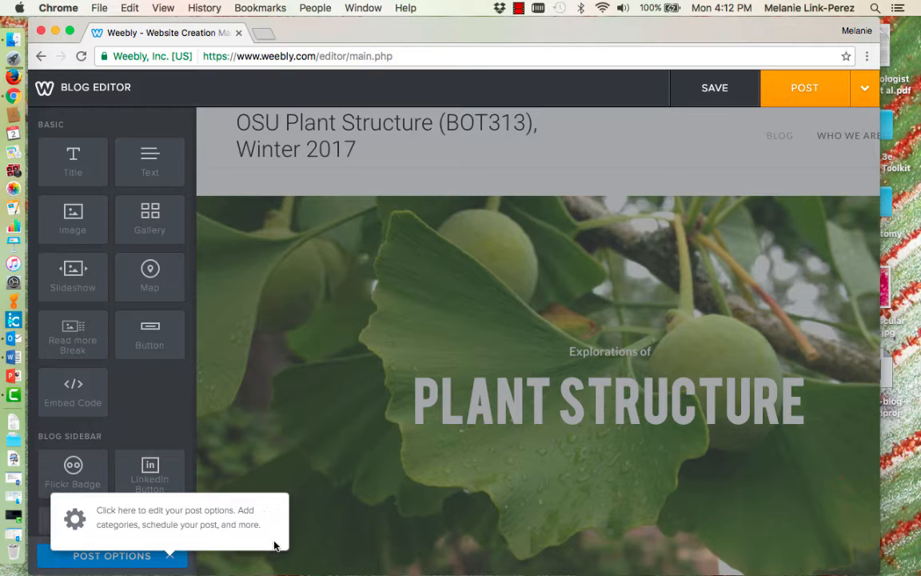
left_click(271, 514)
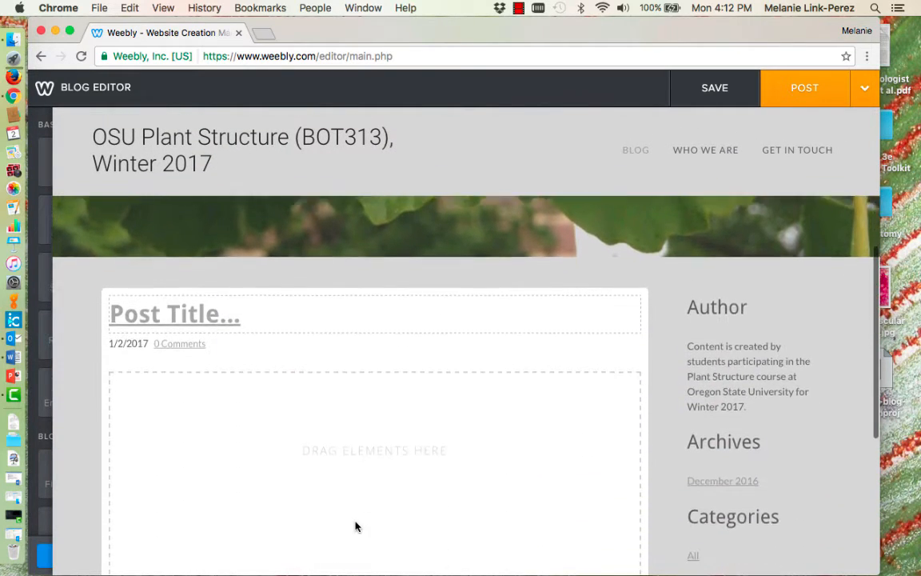
Title the new blog post "Cool and engaging title here".
mouse_move(53, 134)
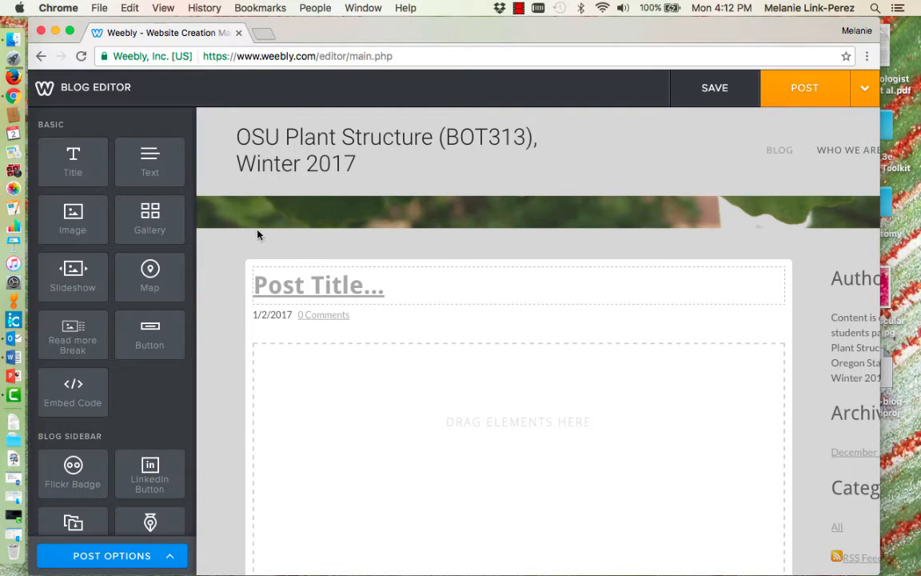
left_click(216, 287)
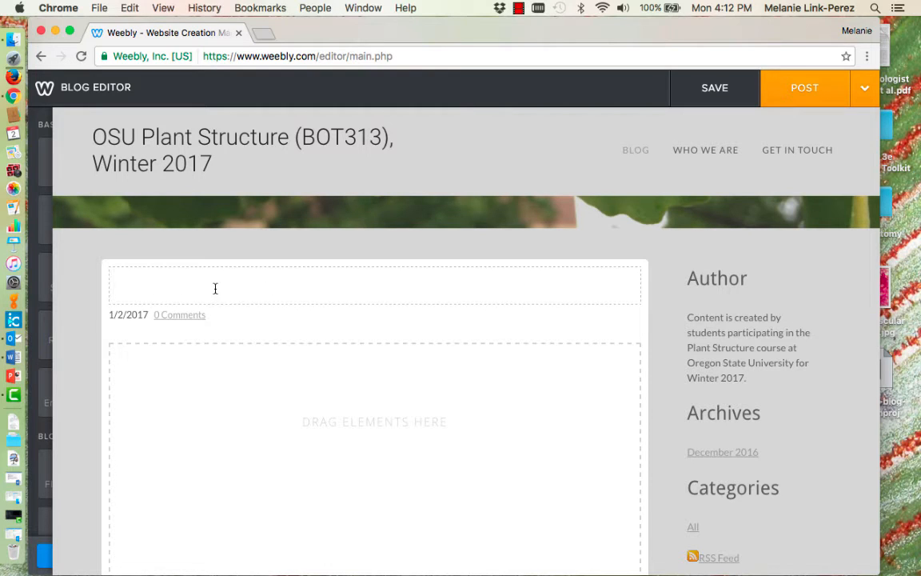
type("Coo")
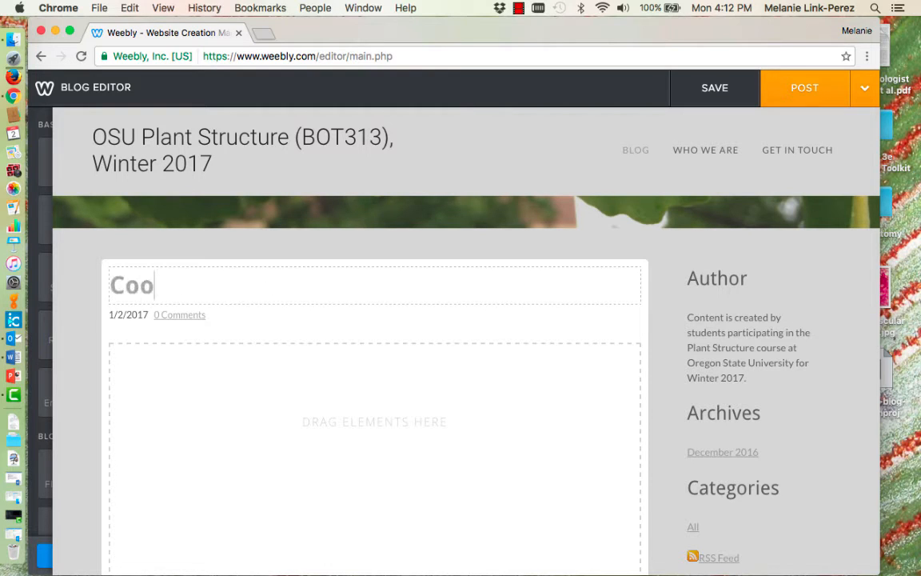
type("l and enga")
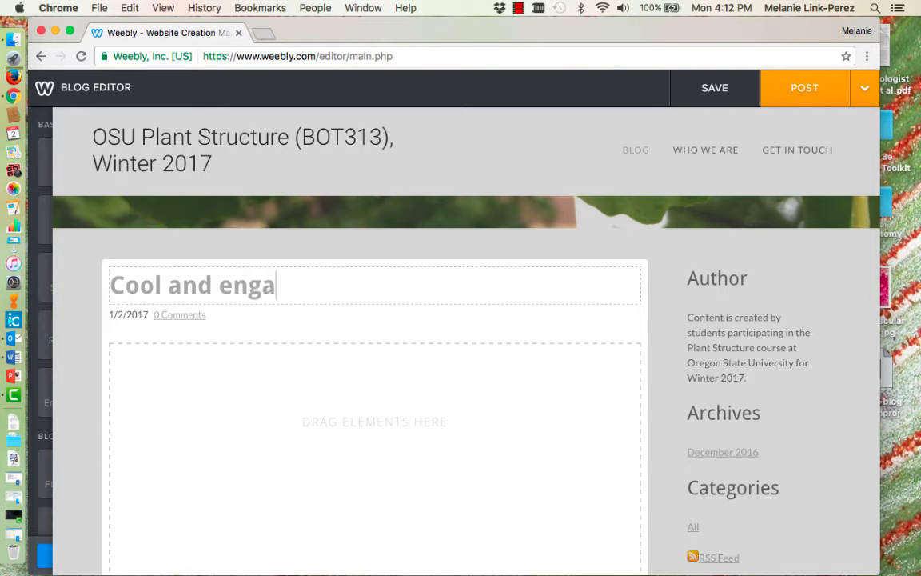
type("ging title here")
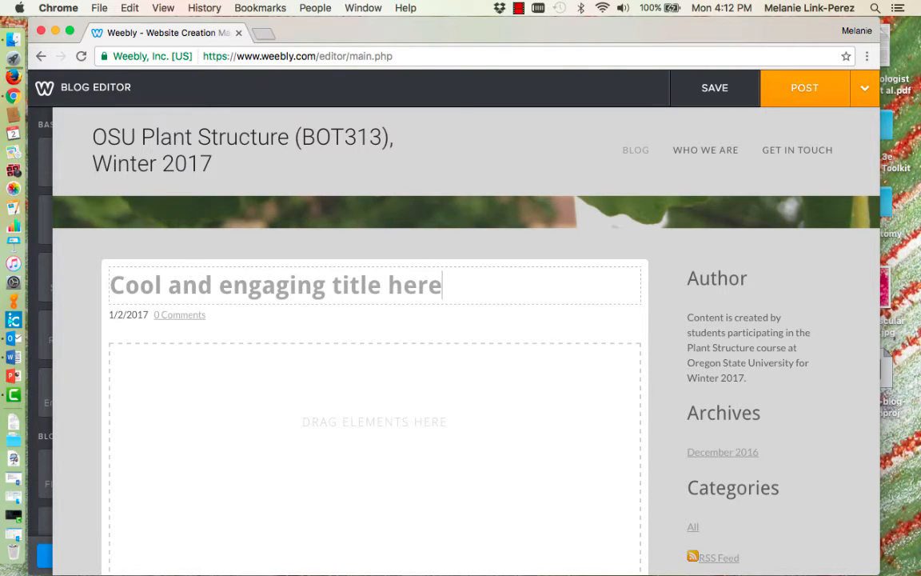
left_click(212, 308)
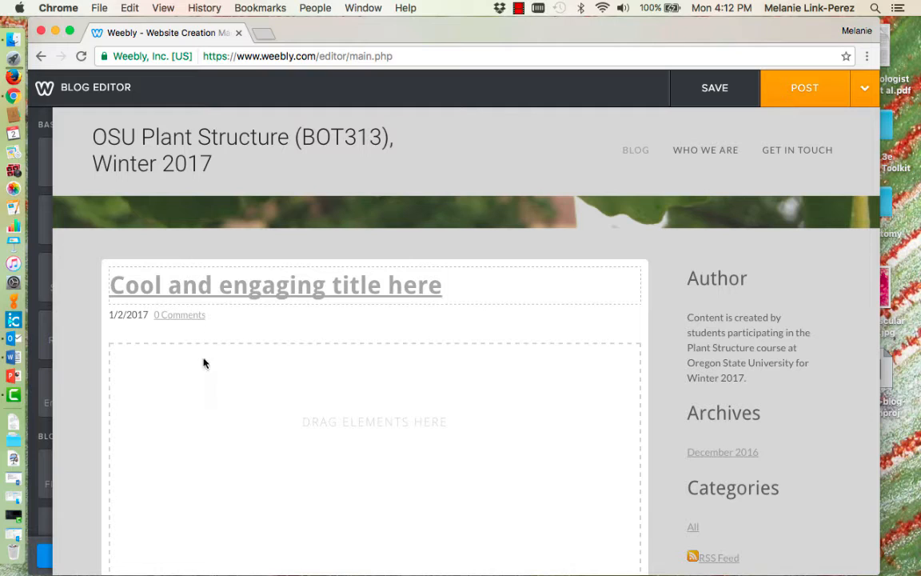
Add a text element to the post reading "Text here. Describe what you did during the lab. Describe the images you are posting, etc." plus a new line.
scroll(203, 364, "down", 1)
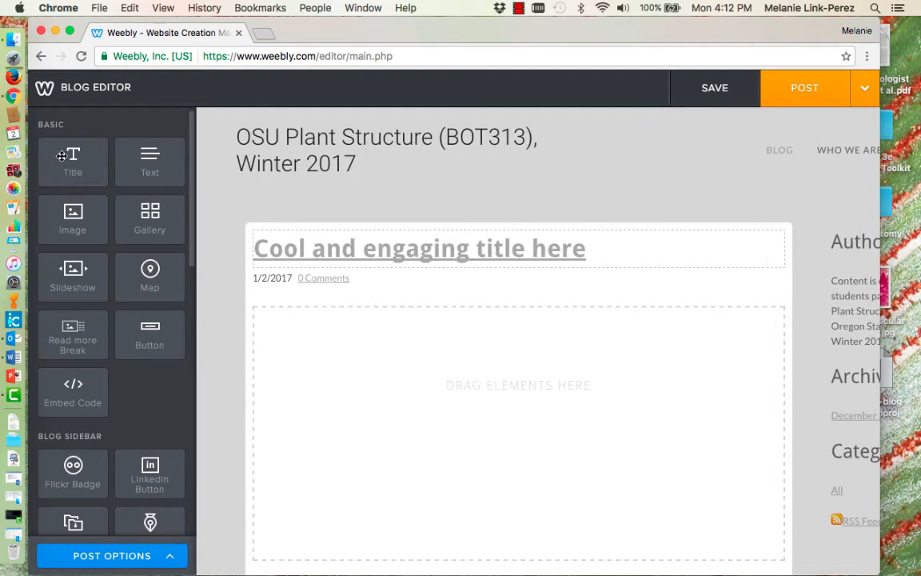
left_click_drag(147, 158, 292, 364)
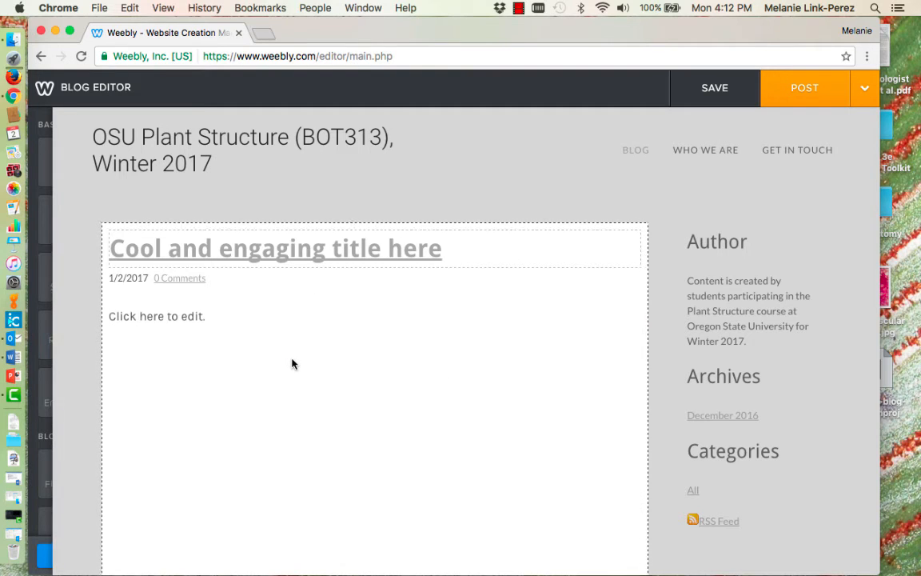
left_click(206, 315)
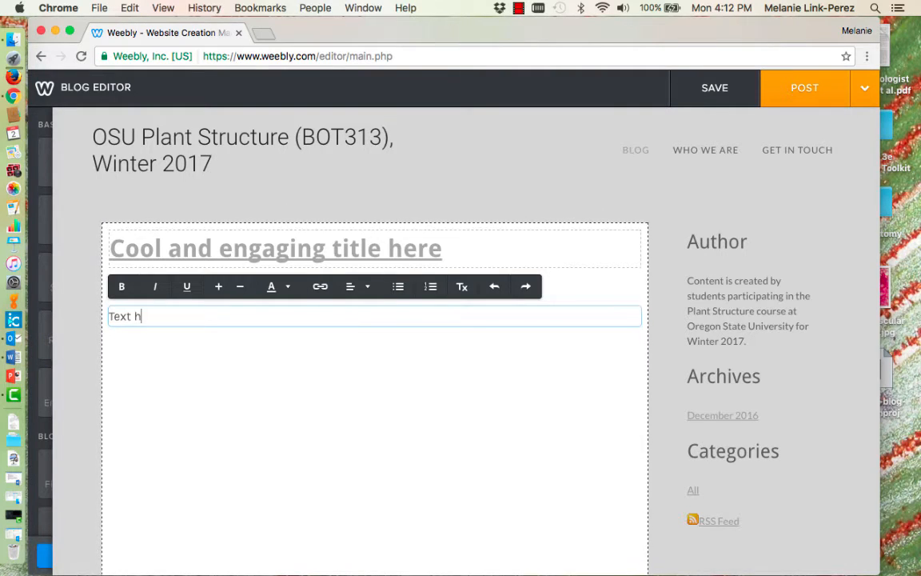
type("ere. ")
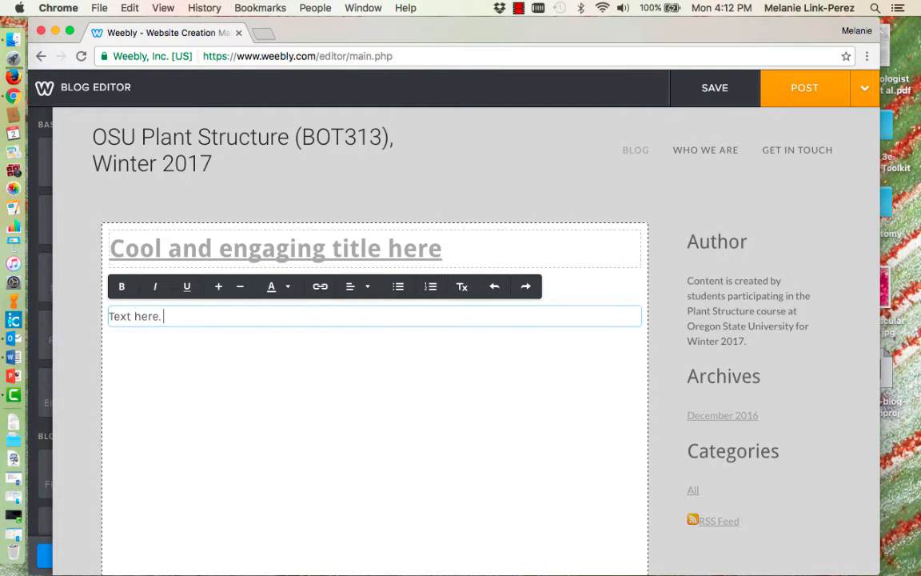
type("De")
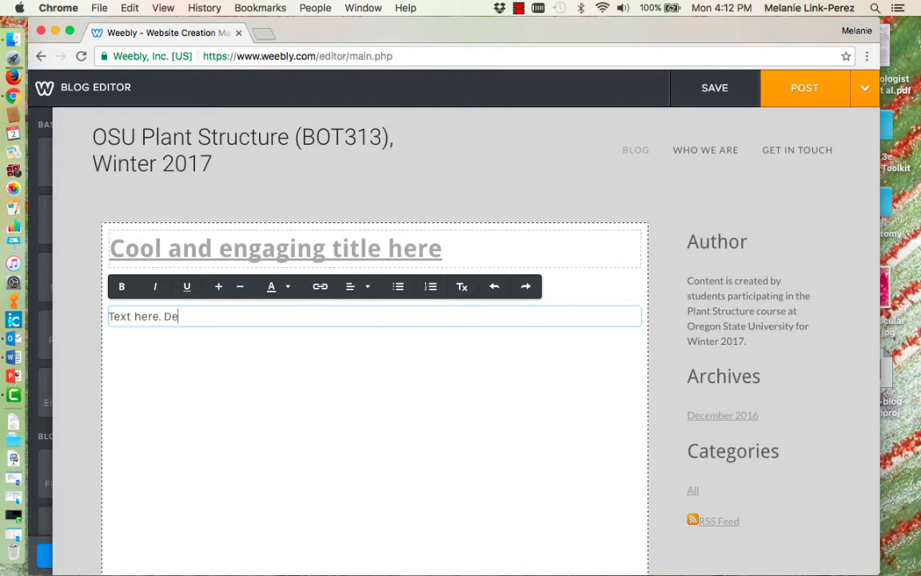
type("scribe ")
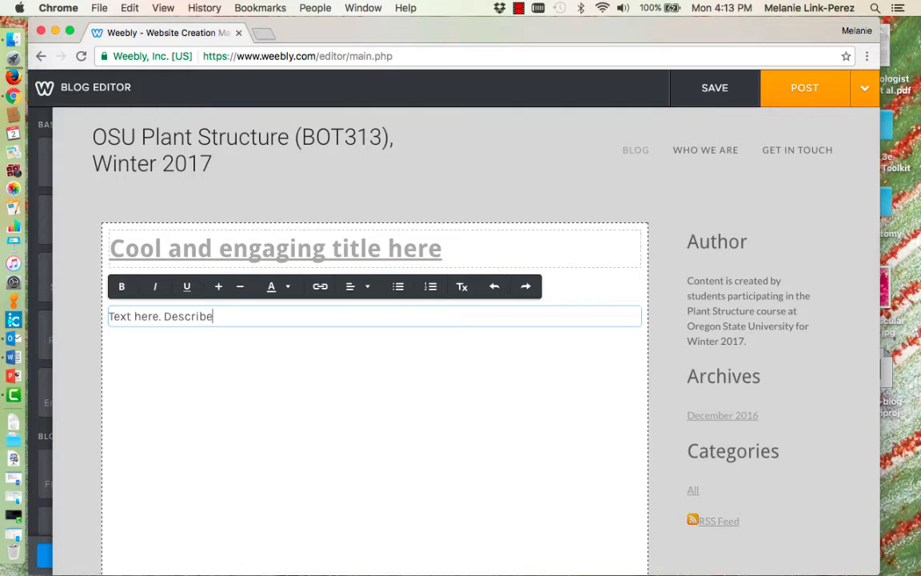
type("wha")
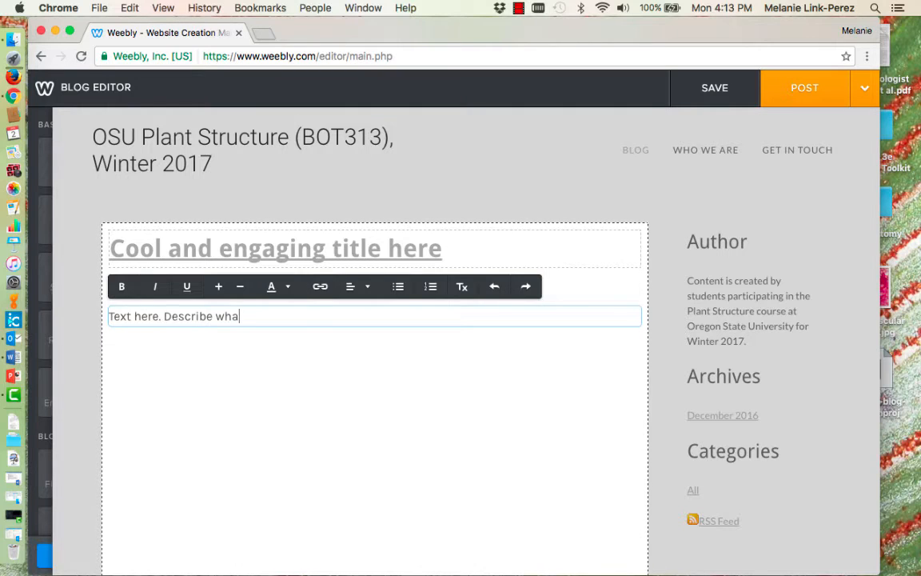
type("t you did")
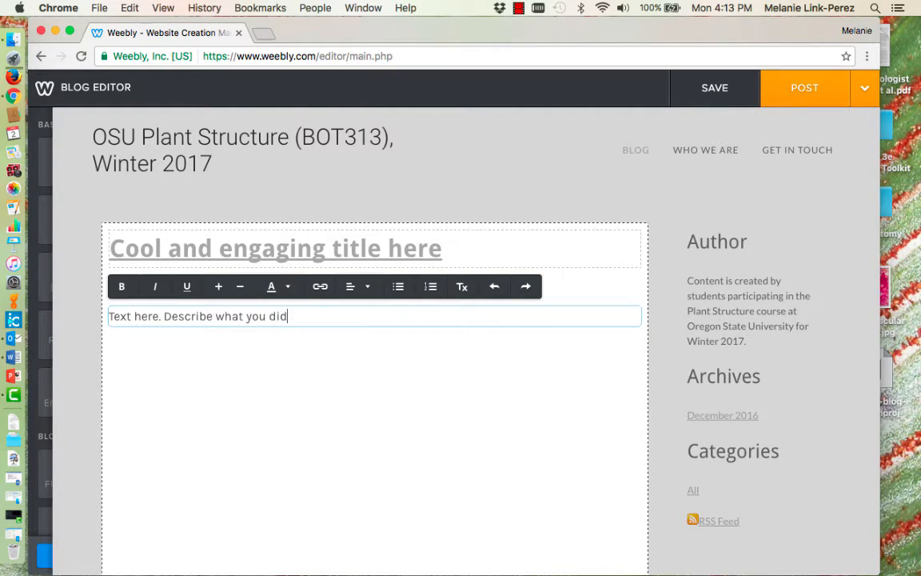
type(" during ")
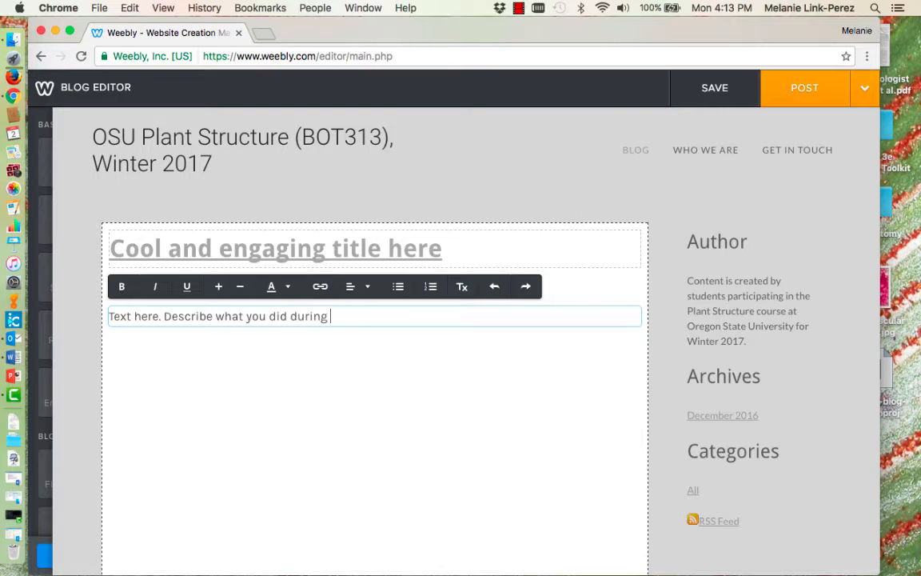
type("the lab")
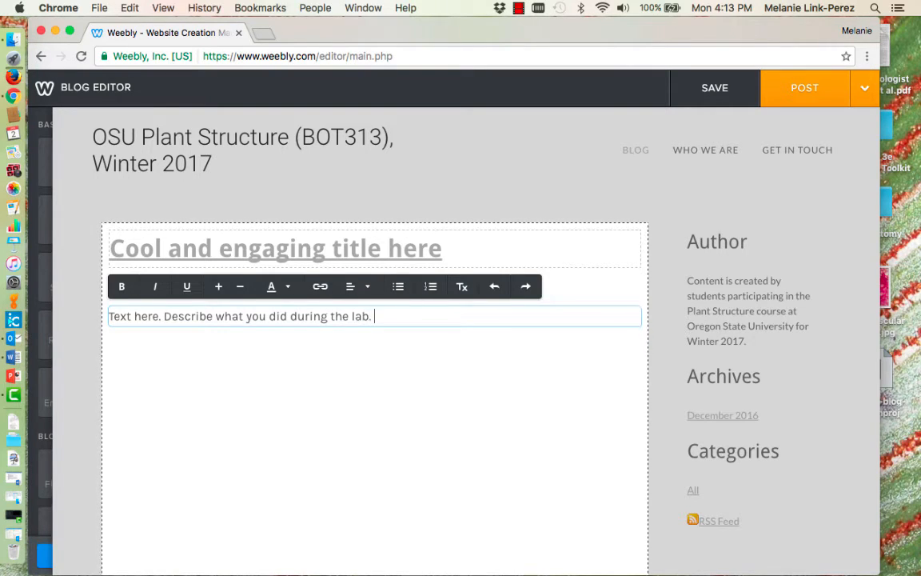
type(". Describe")
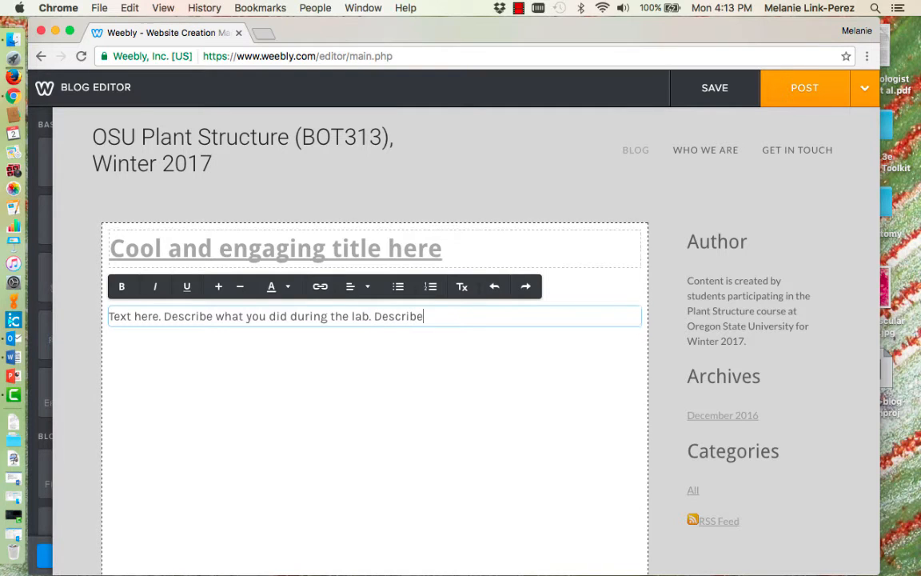
type(" the images")
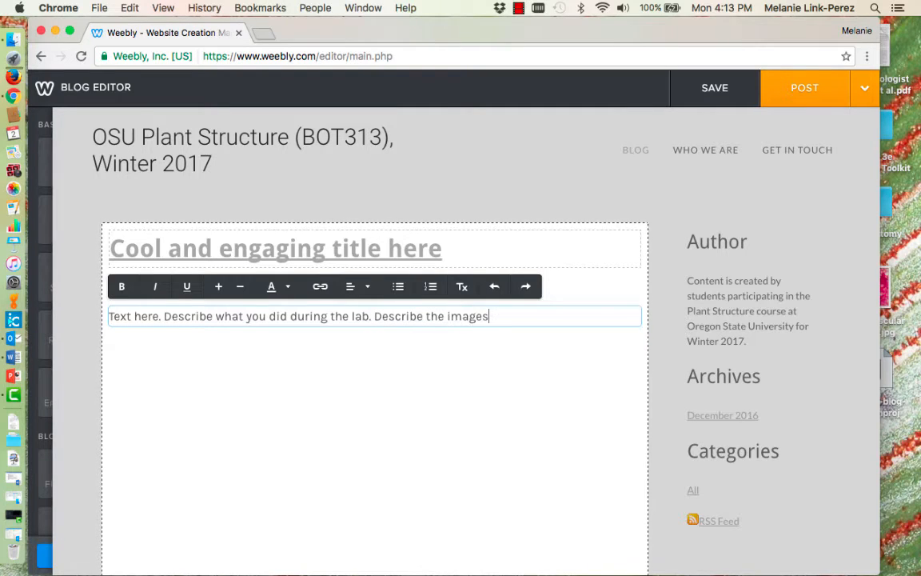
type(" you are posted")
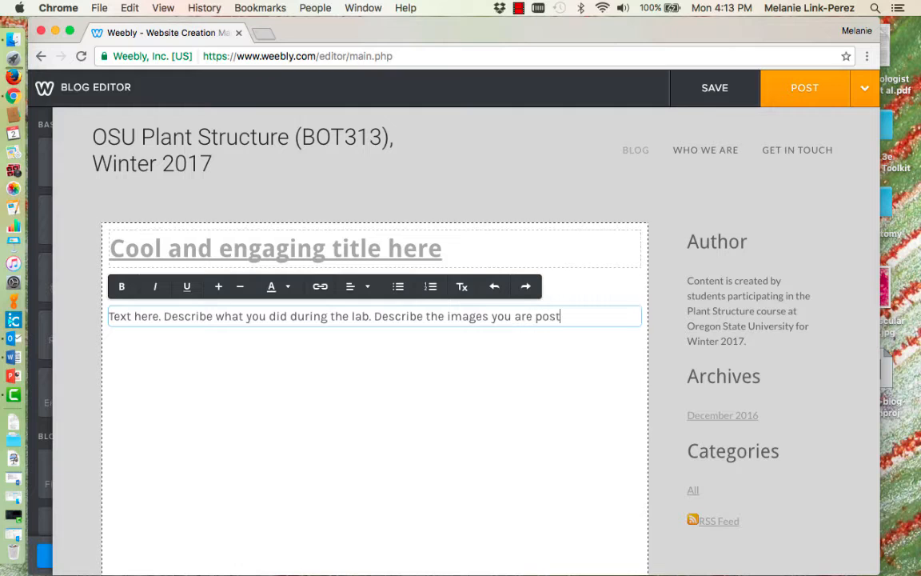
key("BackSpace")
key("BackSpace")
type("ing, etc.")
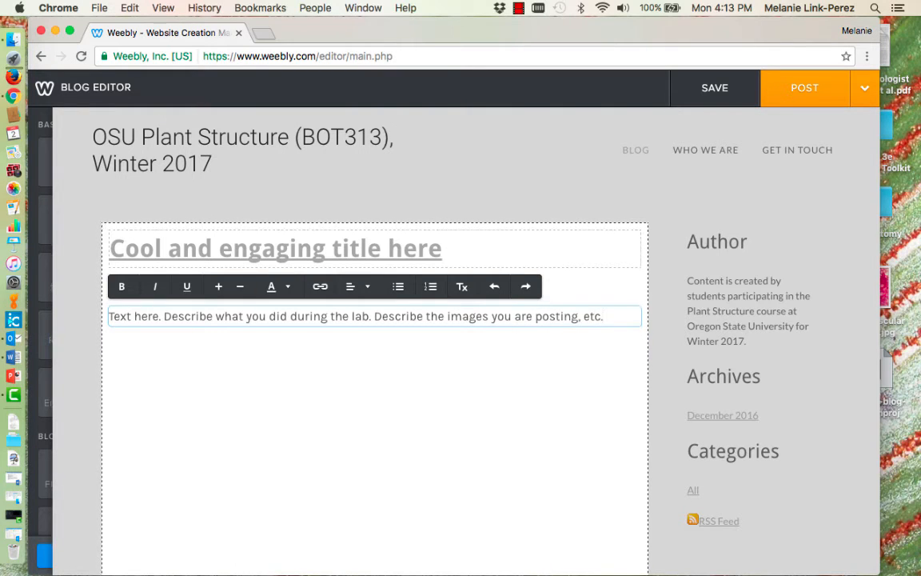
key("Return")
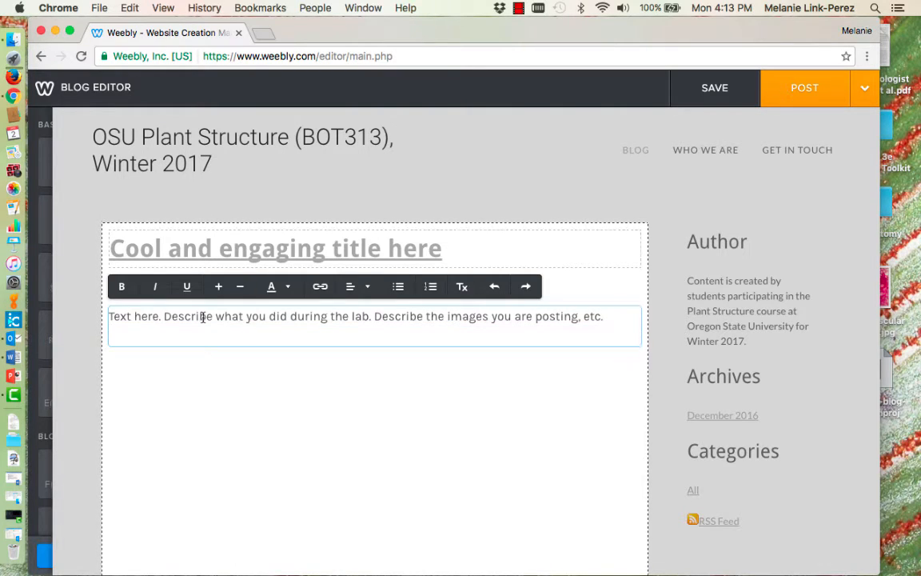
mouse_move(48, 121)
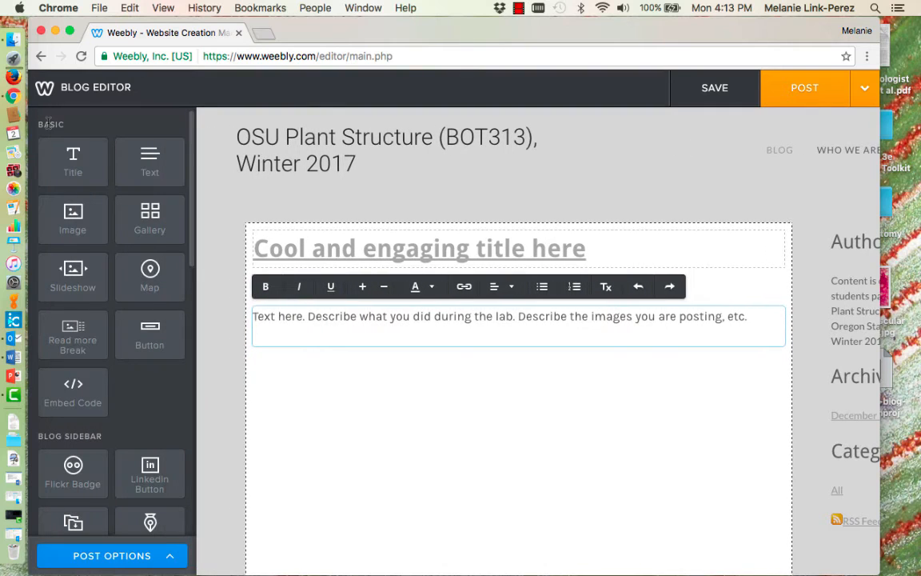
Add an image element below the post text and upload the pink vascular tissue JPG from the desktop into it.
left_click_drag(70, 216, 290, 393)
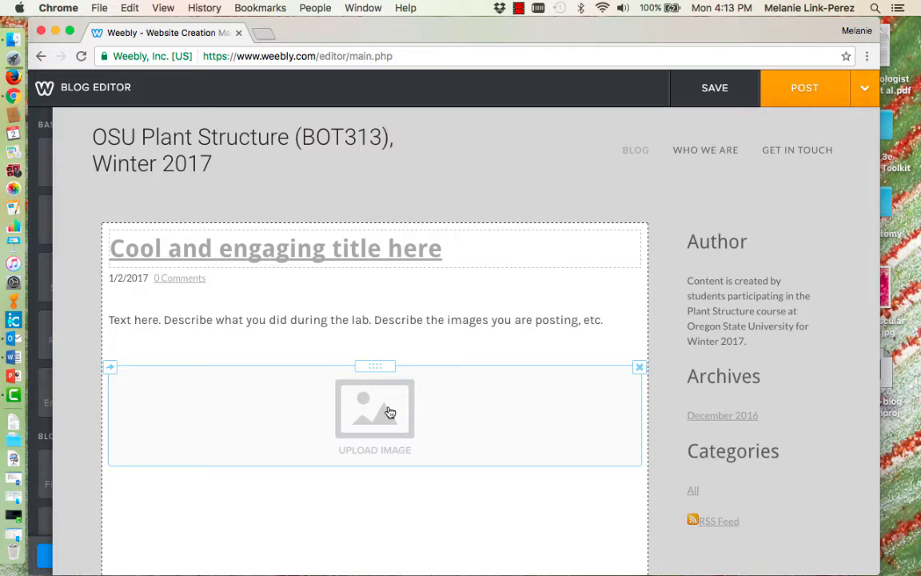
left_click(390, 412)
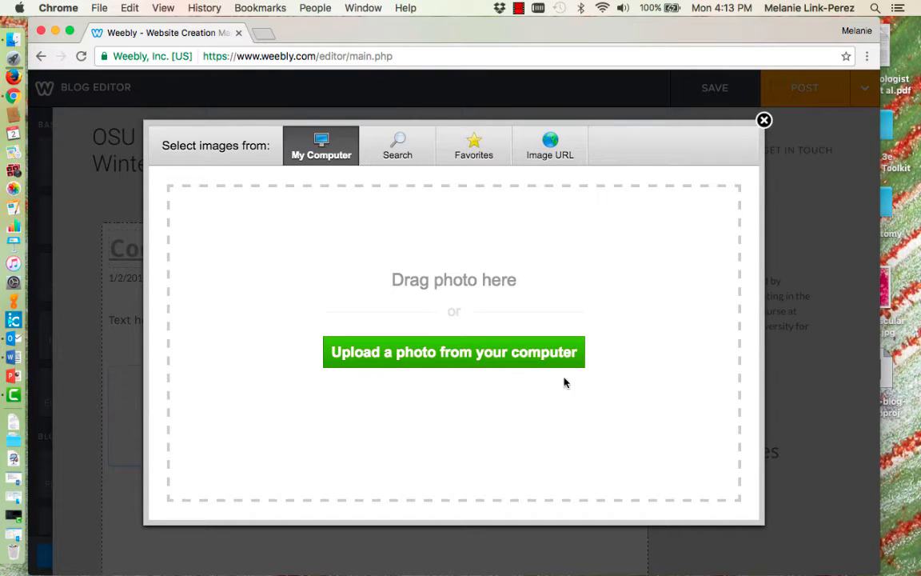
left_click_drag(896, 324, 472, 370)
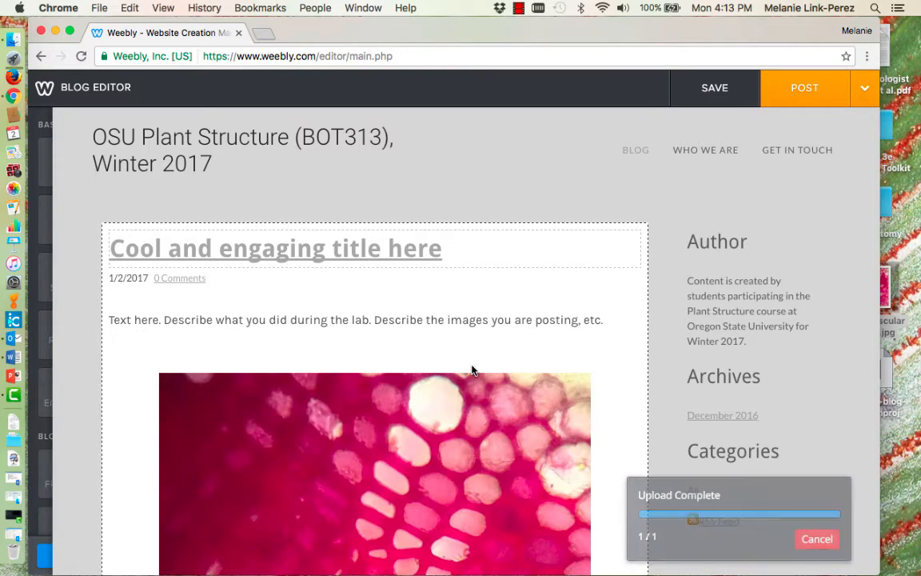
Open the uploaded image for editing and overlay a text label reading "400 x" on it.
scroll(472, 375, "down", 8)
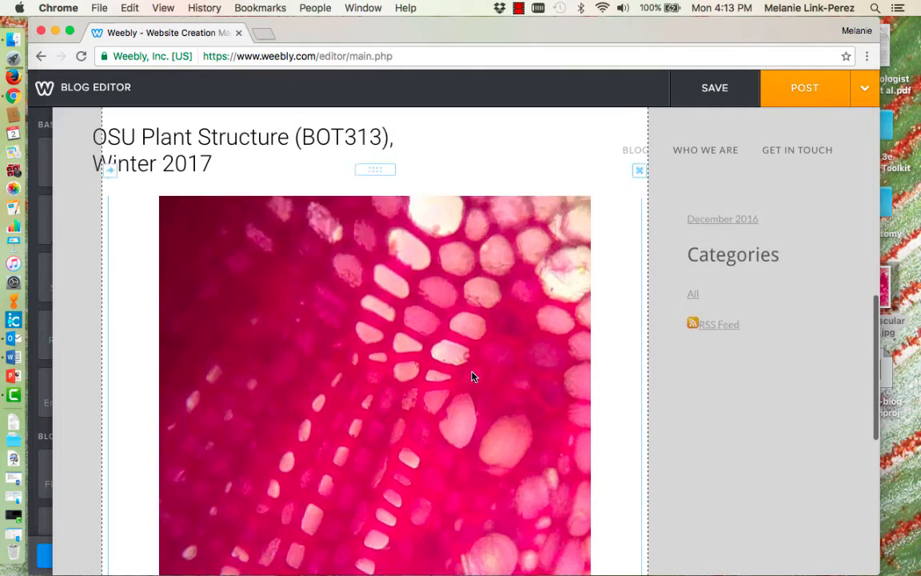
scroll(472, 376, "down", 3)
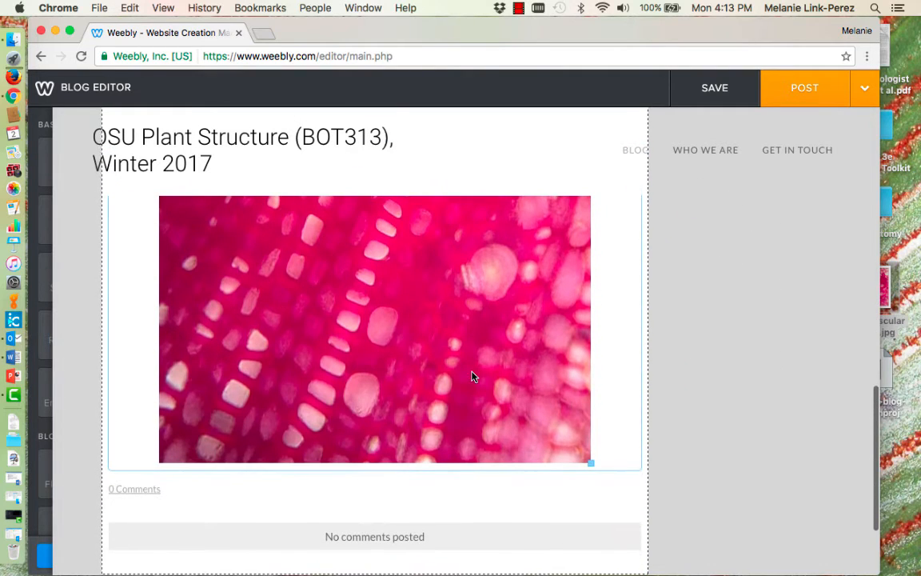
left_click(361, 367)
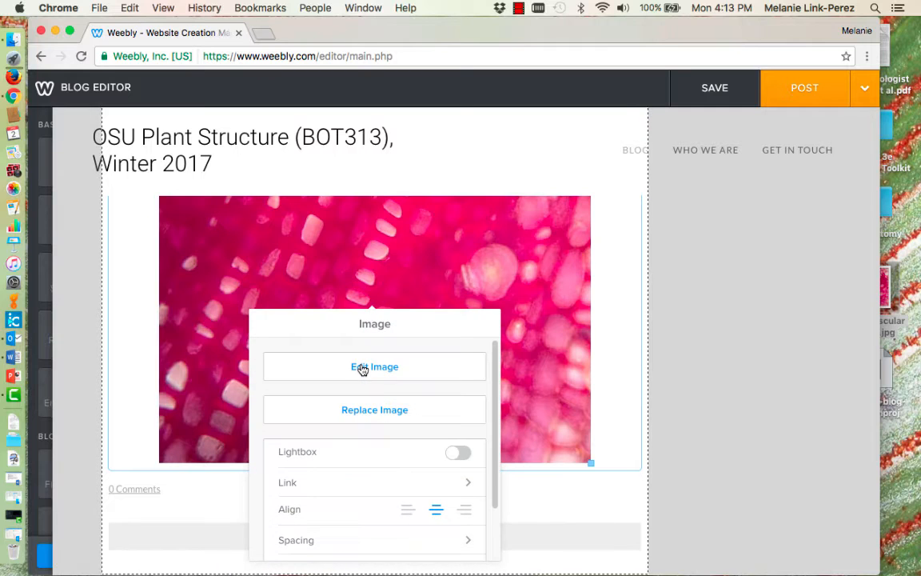
left_click(372, 367)
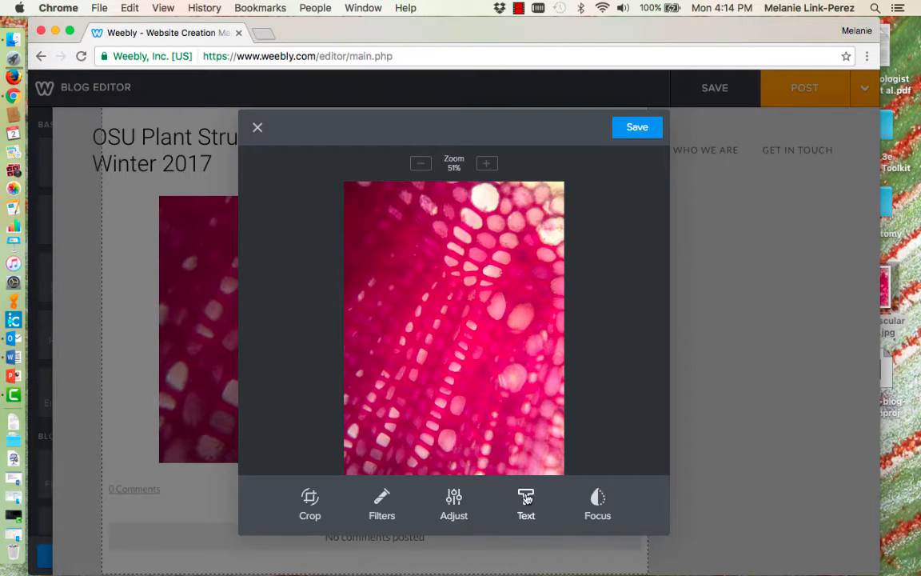
left_click(526, 498)
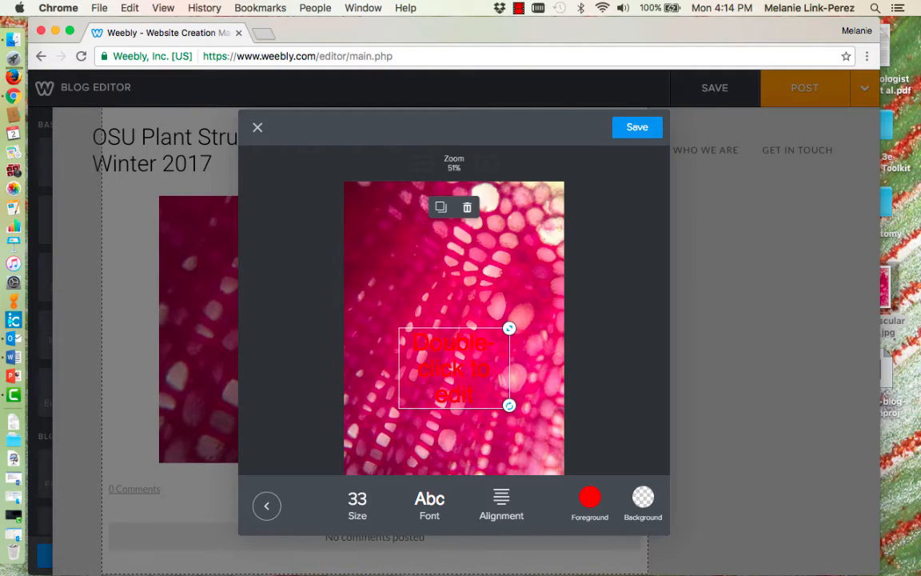
double_click(471, 388)
type("400")
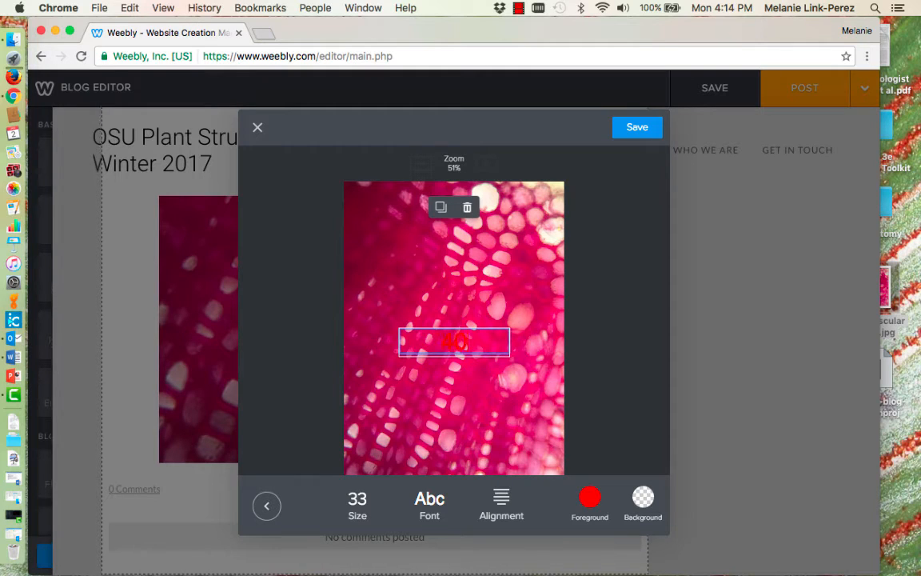
type(" x")
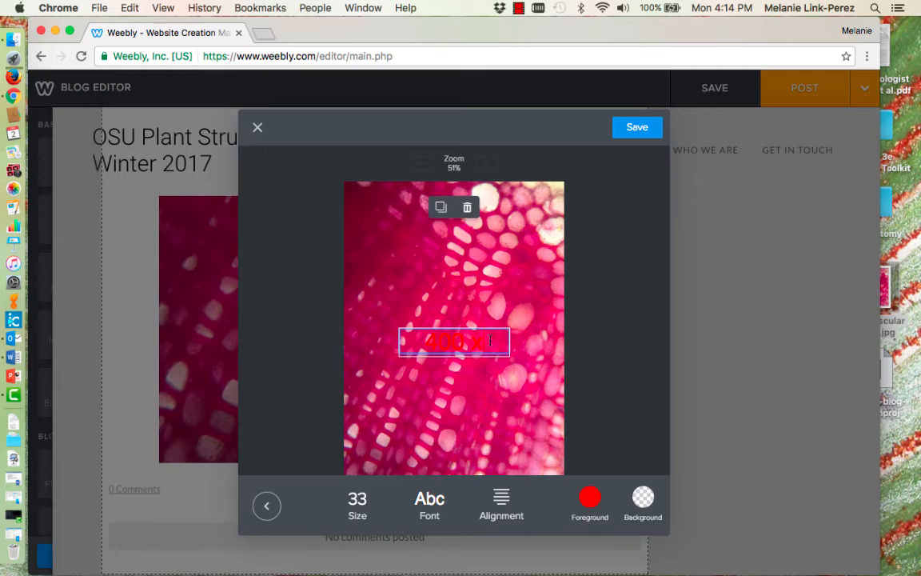
Change the "400 x" label's foreground colour to near white and save the edited image.
left_click(589, 496)
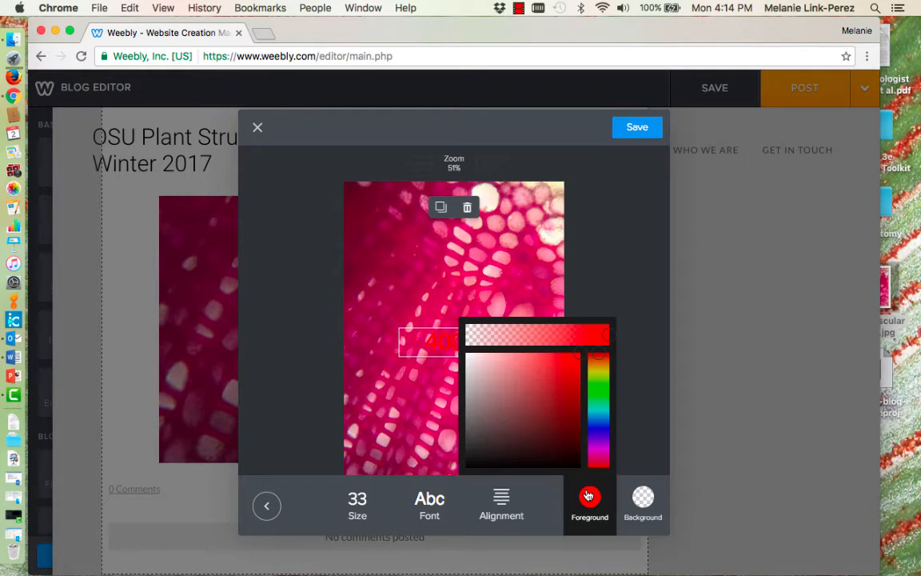
left_click(471, 362)
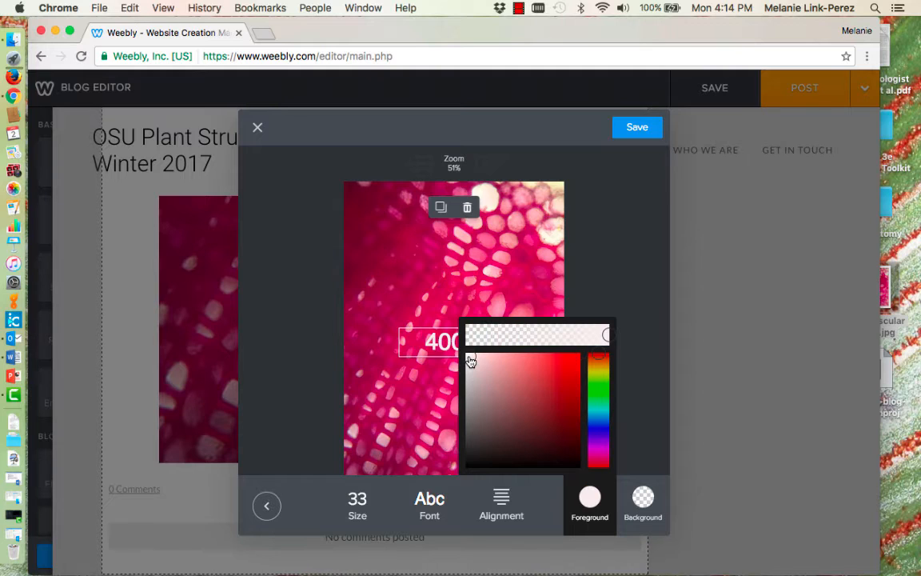
left_click(577, 305)
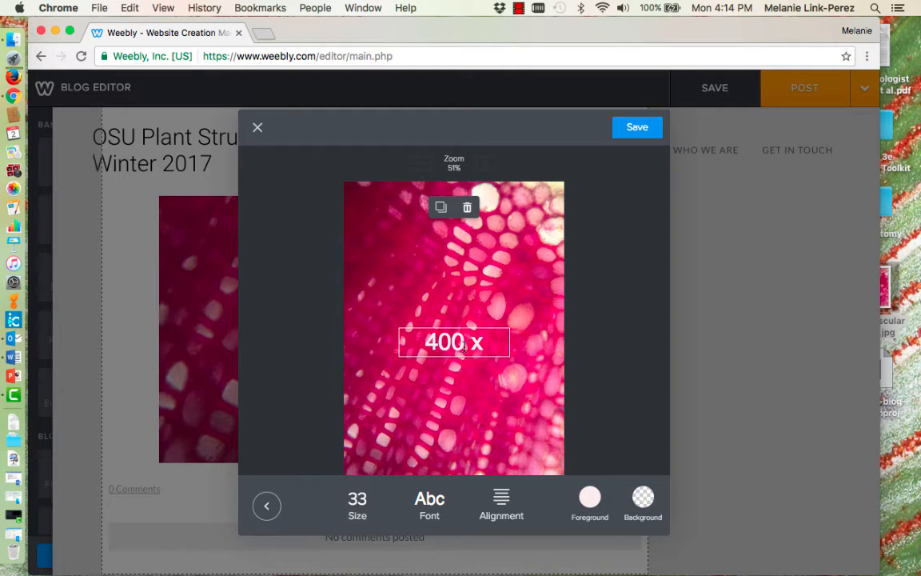
left_click(631, 136)
left_click(630, 136)
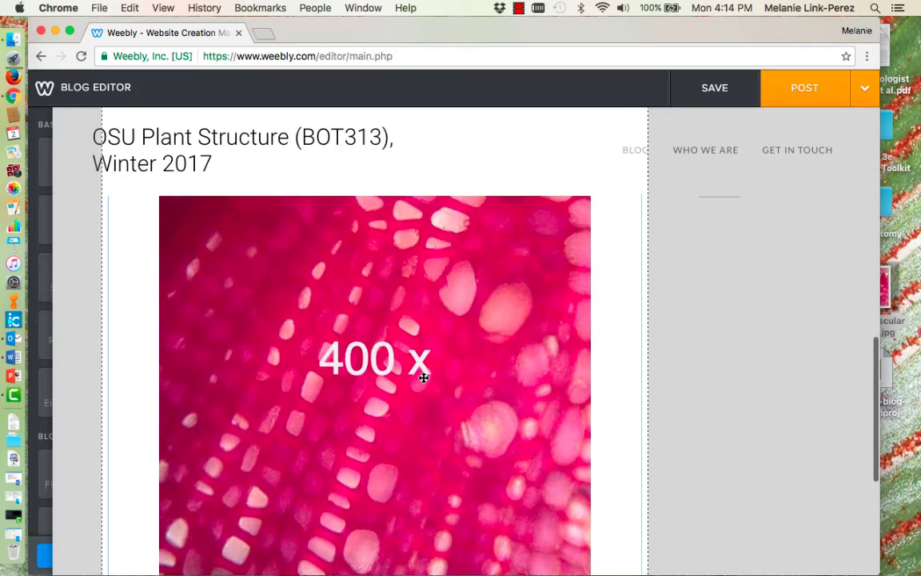
Reopen the image for editing, move the "400 x" label to the picture's lower-right corner, and save the image.
left_click(358, 314)
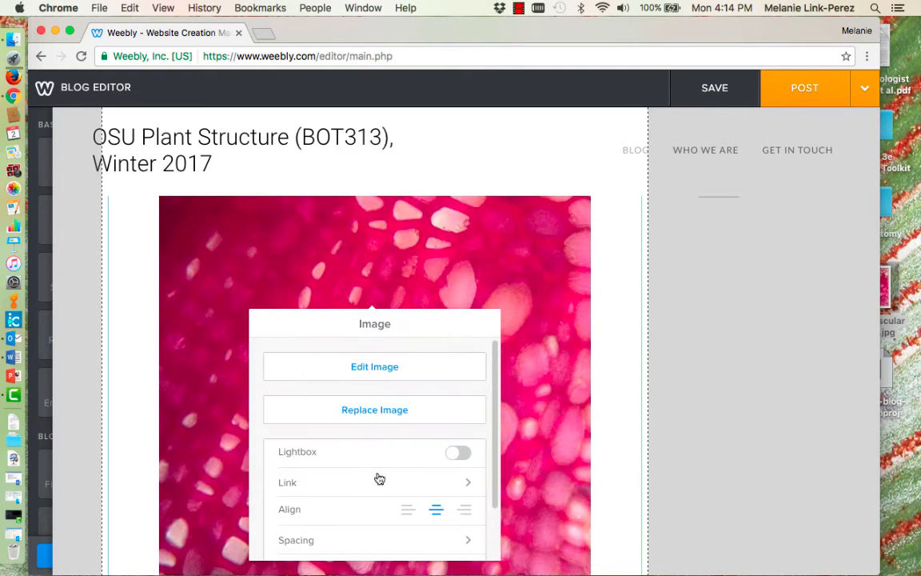
scroll(360, 512, "down", 1)
scroll(359, 513, "up", 1)
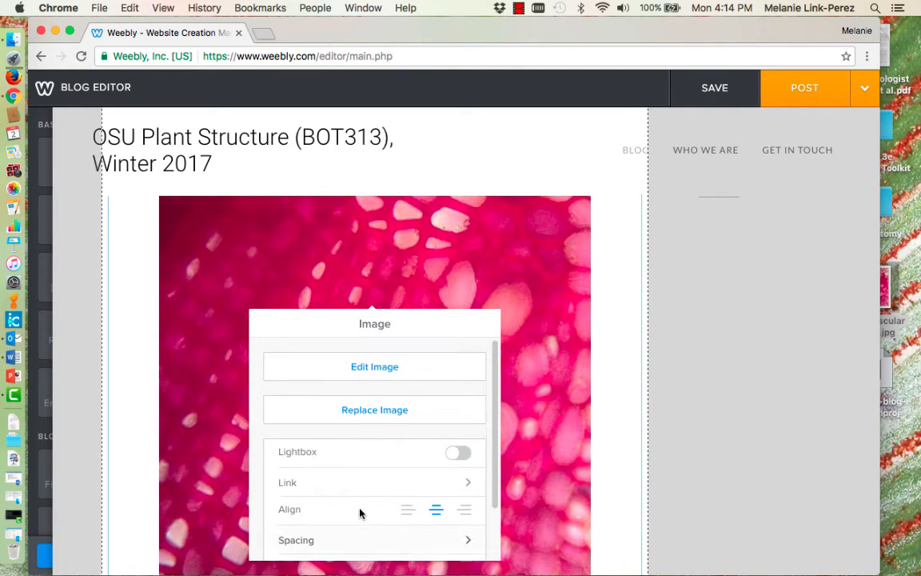
left_click(380, 368)
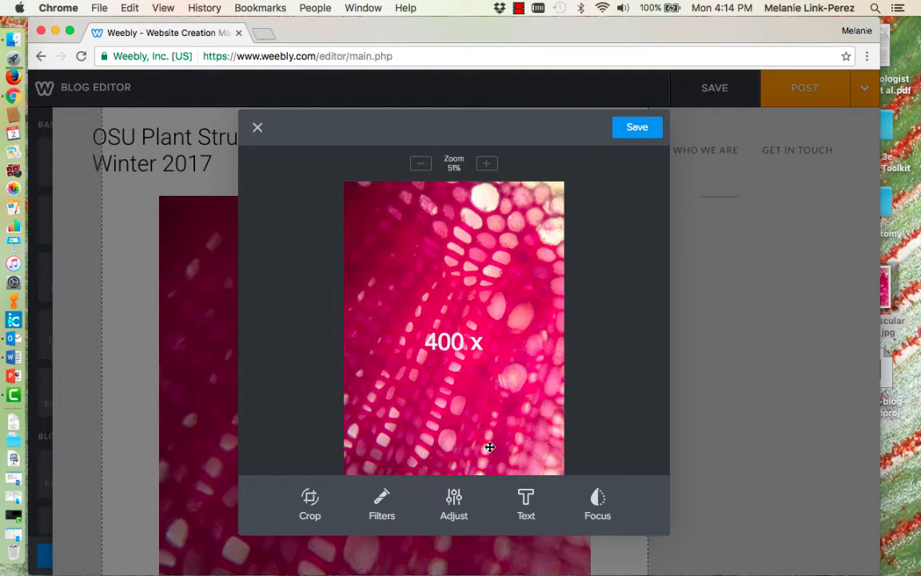
left_click(444, 342)
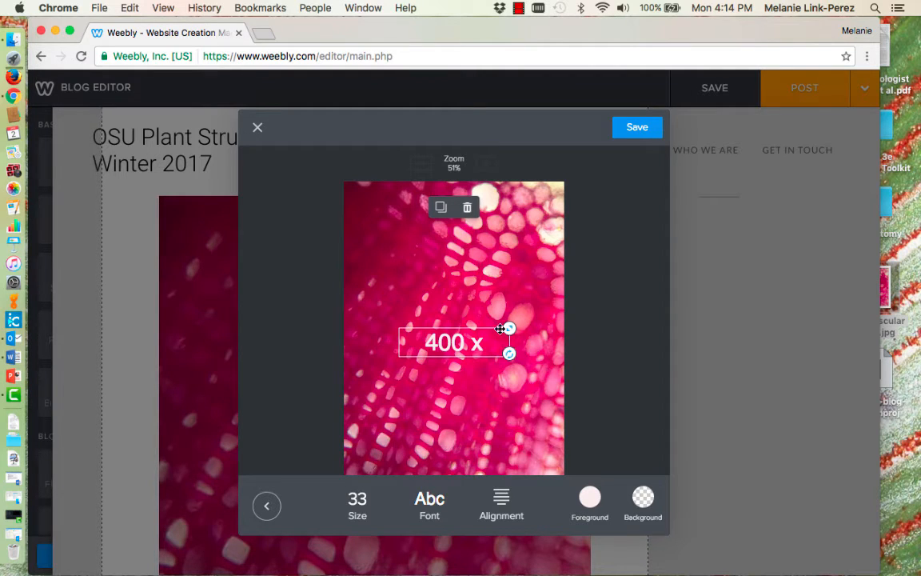
left_click_drag(500, 328, 557, 448)
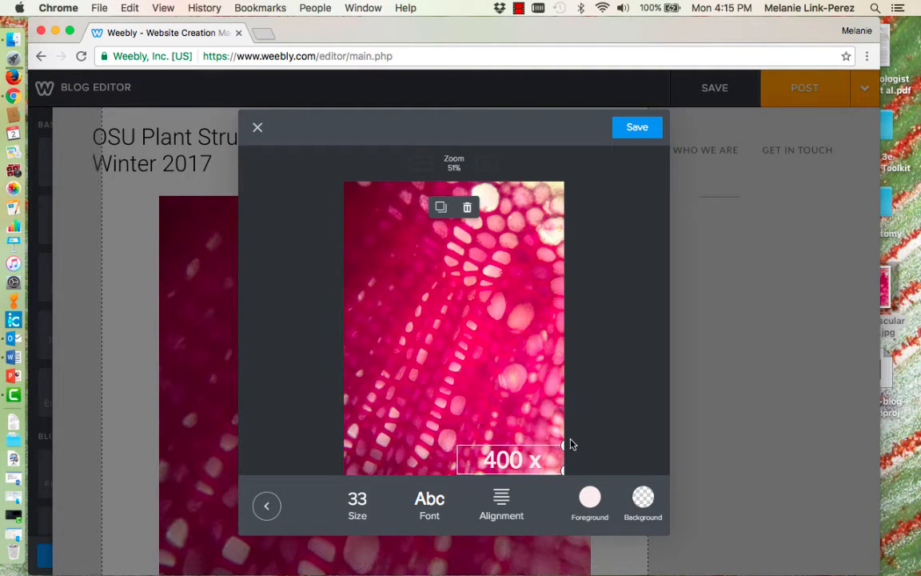
left_click(525, 403)
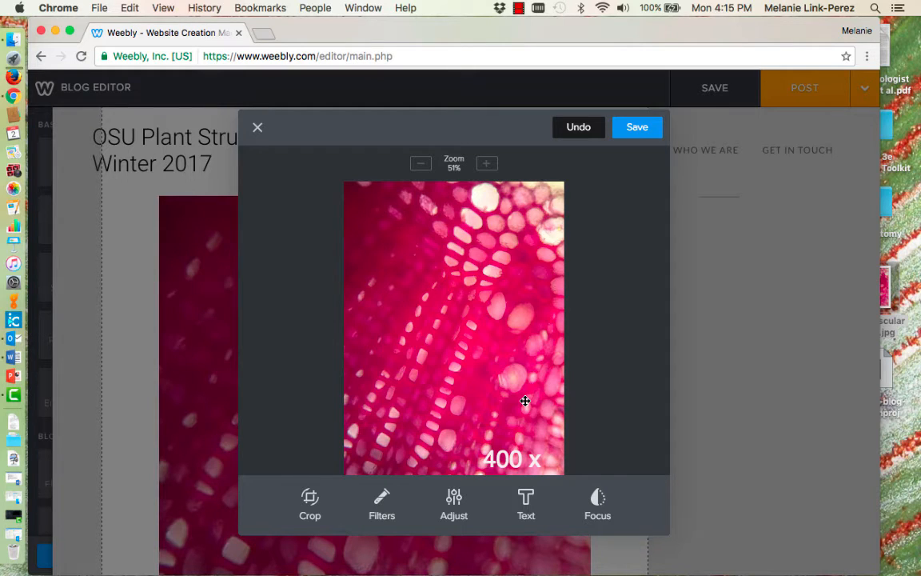
left_click(637, 130)
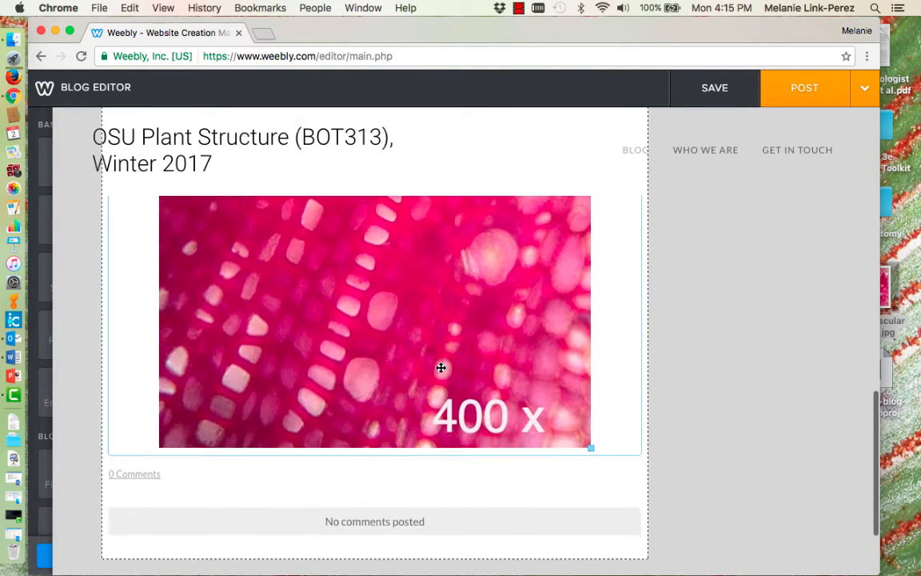
Give the image the caption "Vascular tissue in a stem c.s. of <i>Hoya</i>, stained with phlouroglucinol-HCl".
left_click(362, 337)
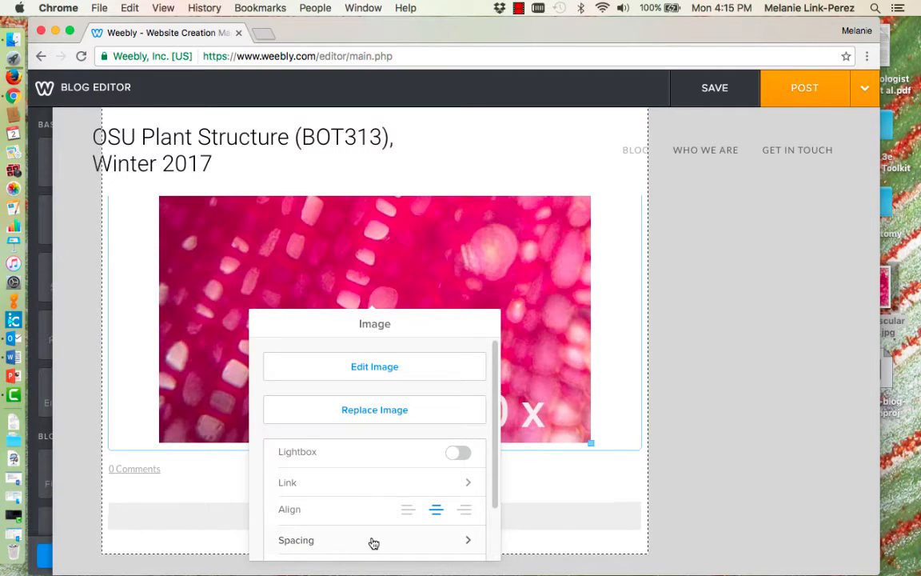
scroll(372, 541, "down", 3)
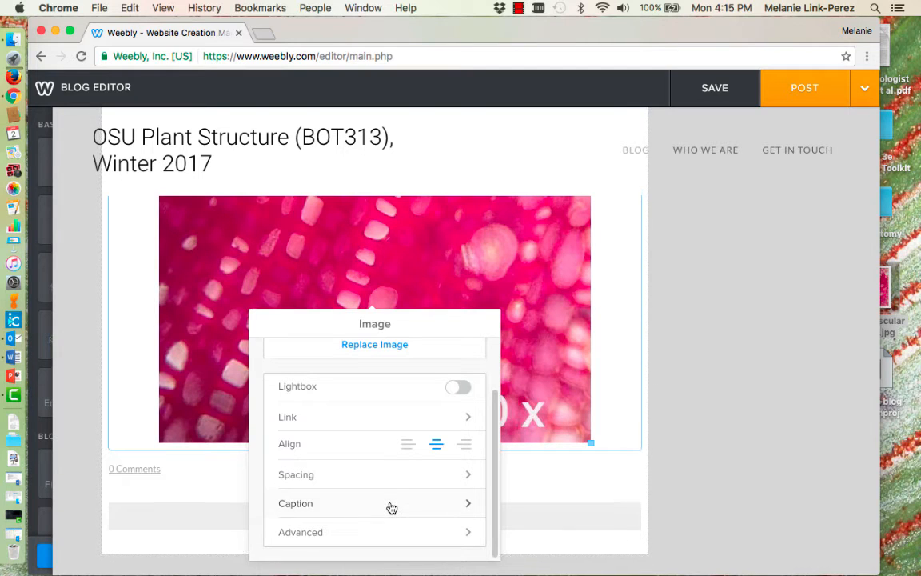
left_click(391, 507)
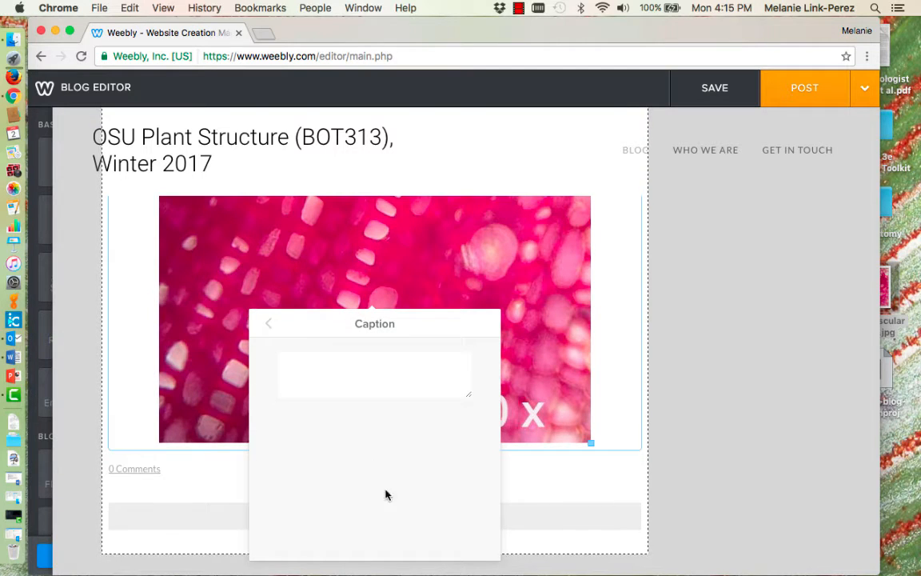
left_click(296, 362)
type("Vascular tissue in")
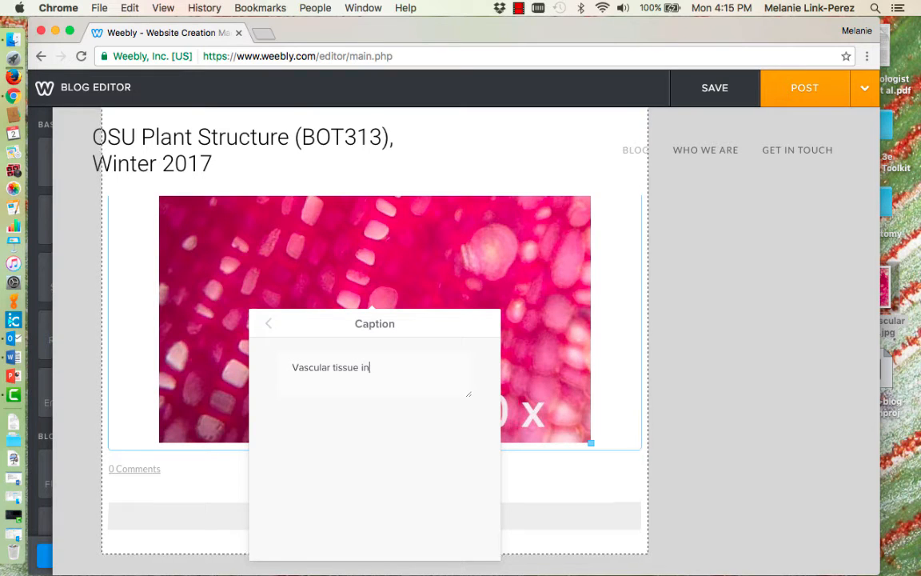
type(" a stem c.s")
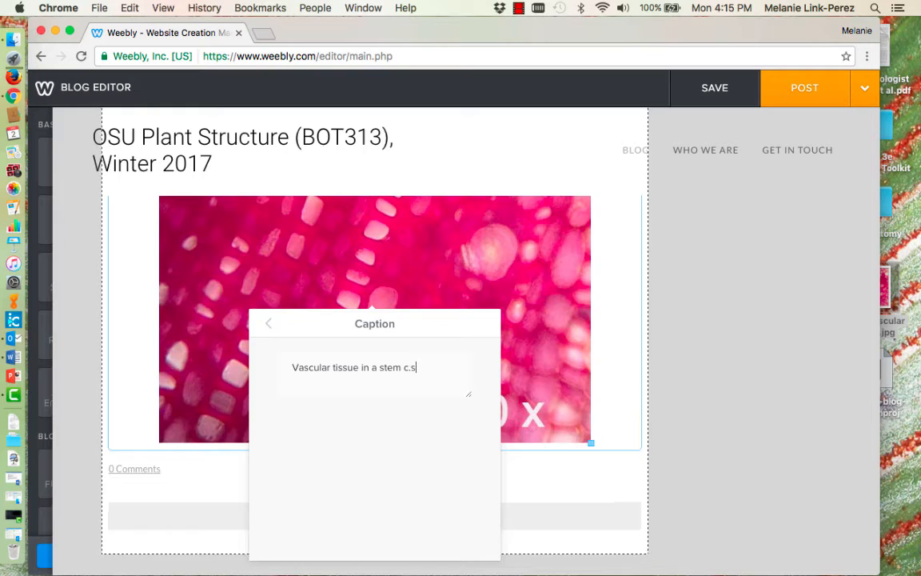
type(". of <i")
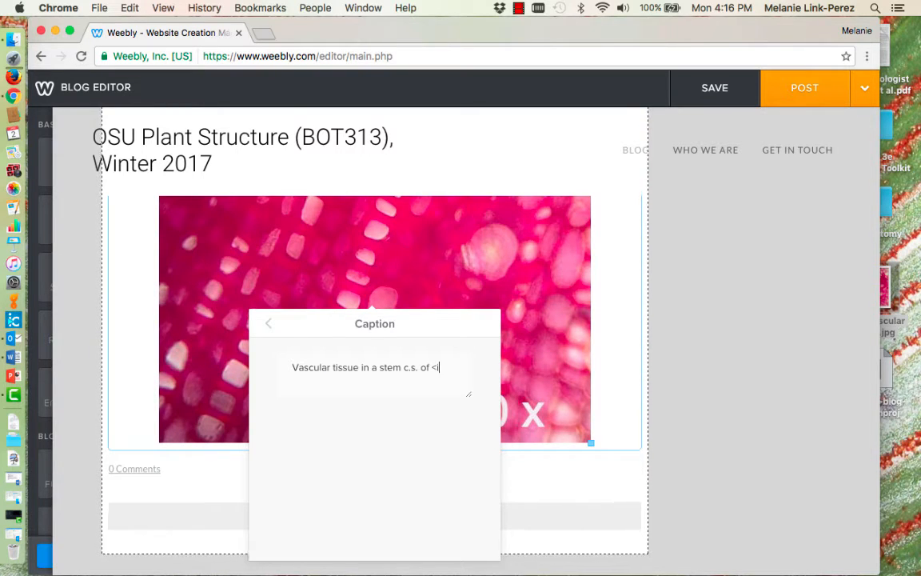
type(">Hoy")
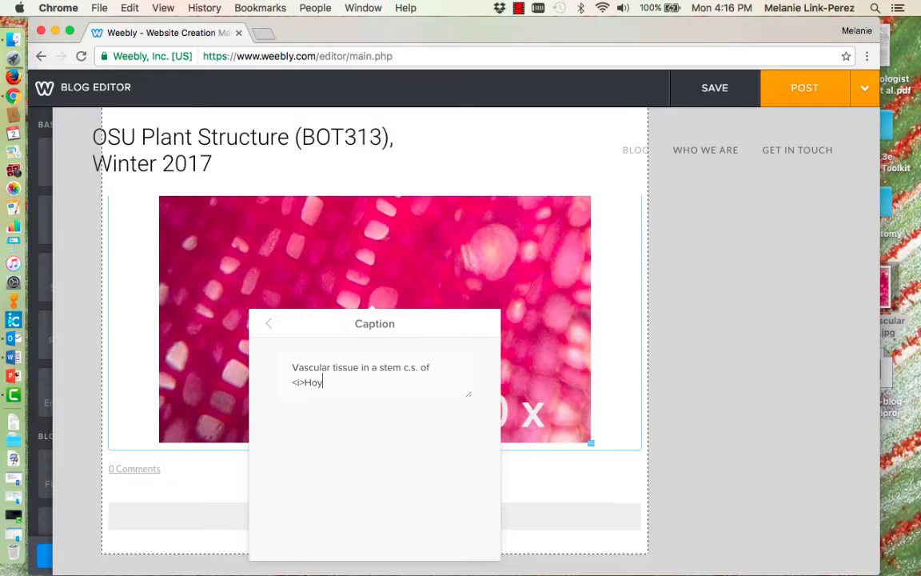
type("a<")
type("/i>, sta")
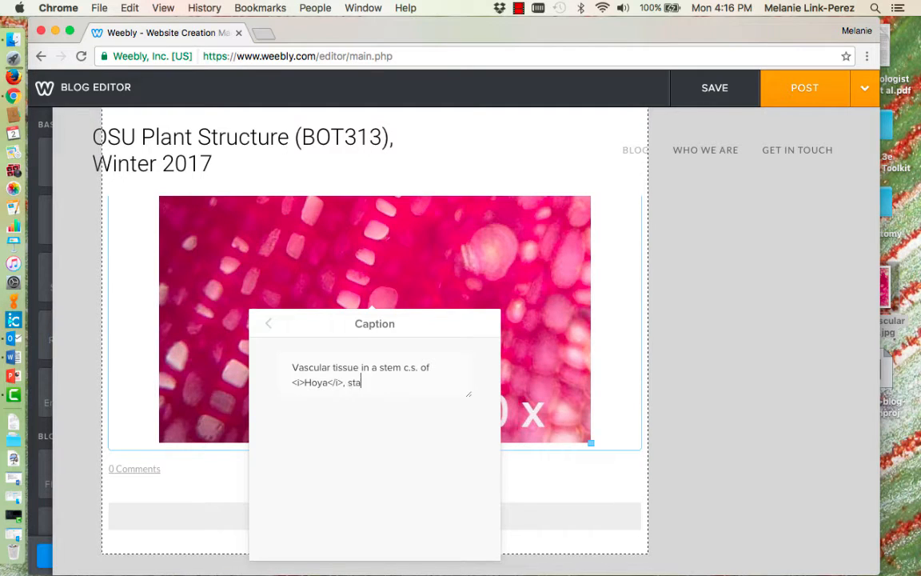
type("ined with pl")
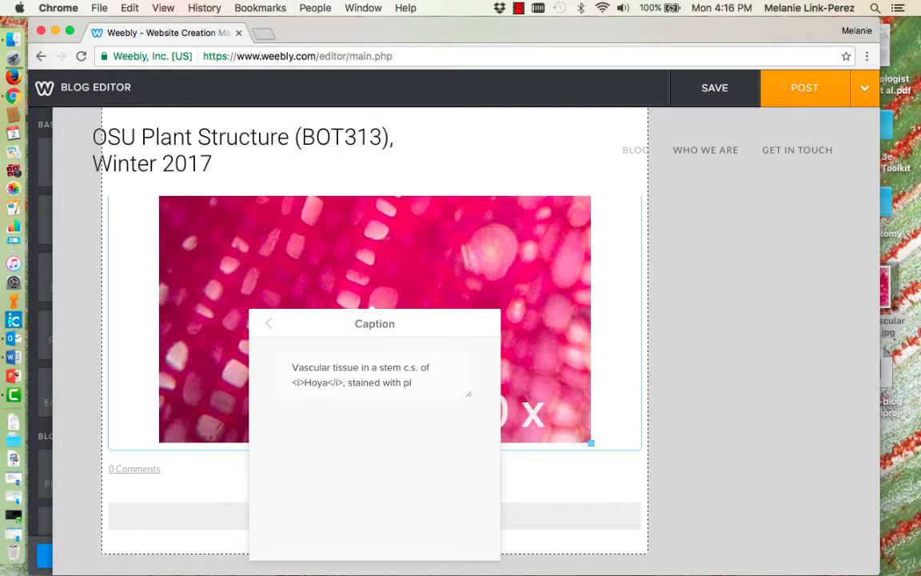
type("ourog")
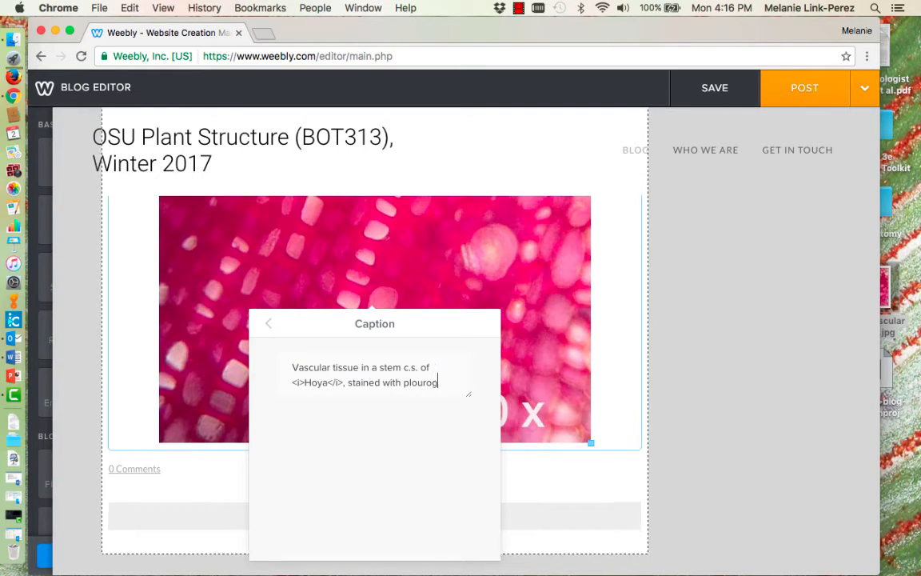
type("luc")
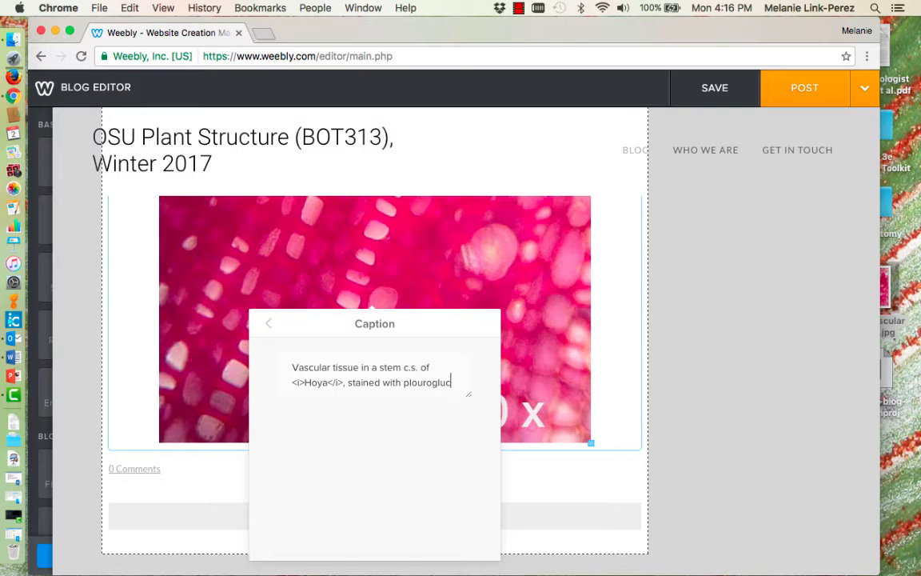
type("inol-")
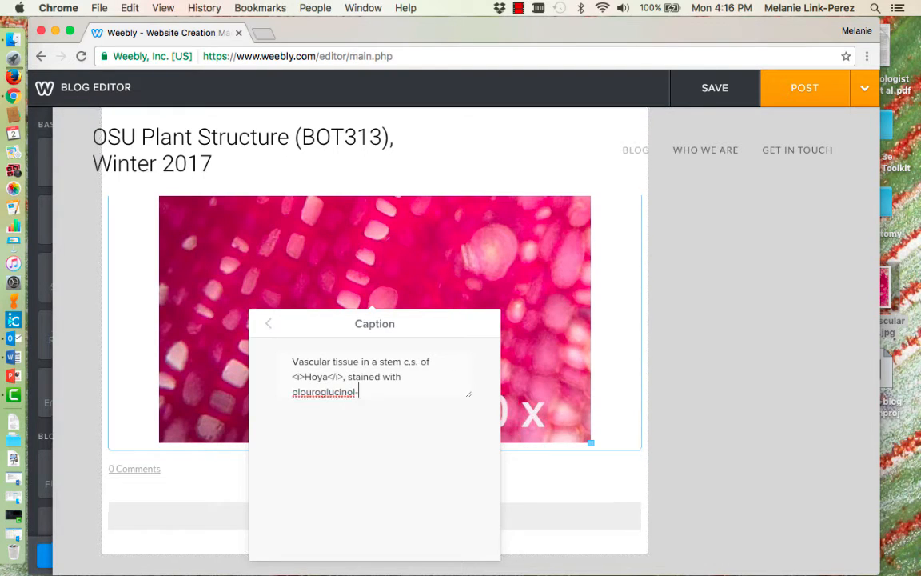
type("Ho")
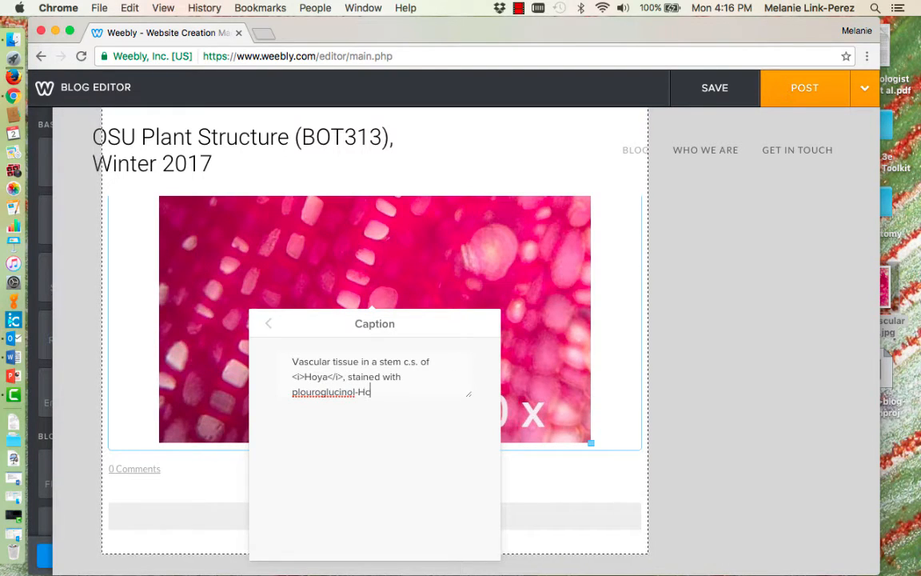
key("BackSpace")
type("C")
type("h")
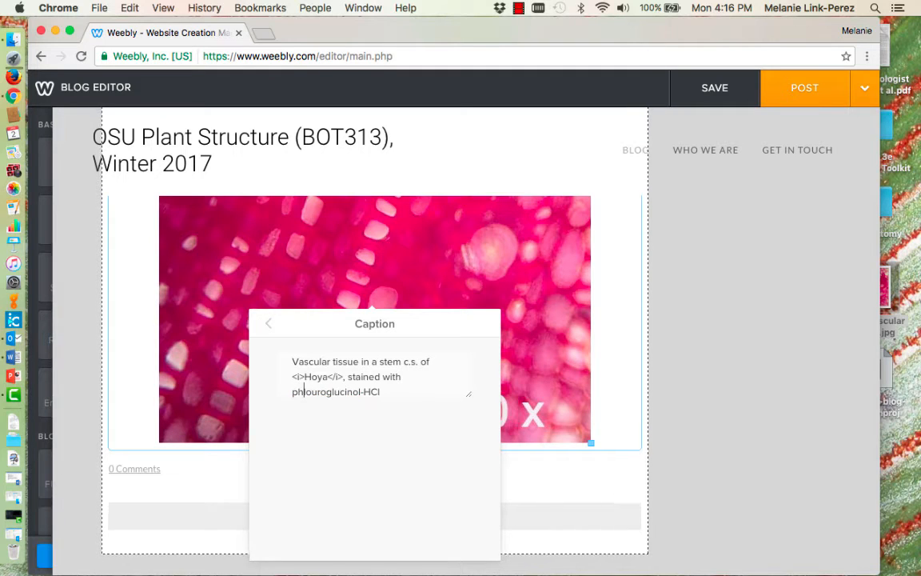
Correct the stain's spelling in the image caption to "phloroglucinol-HCl" and close the image settings.
left_click(316, 392)
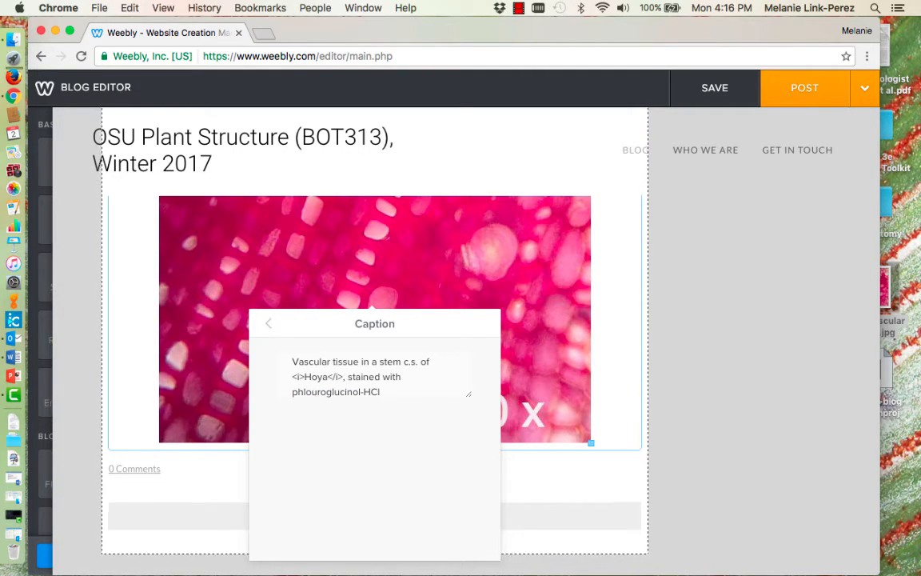
key("BackSpace")
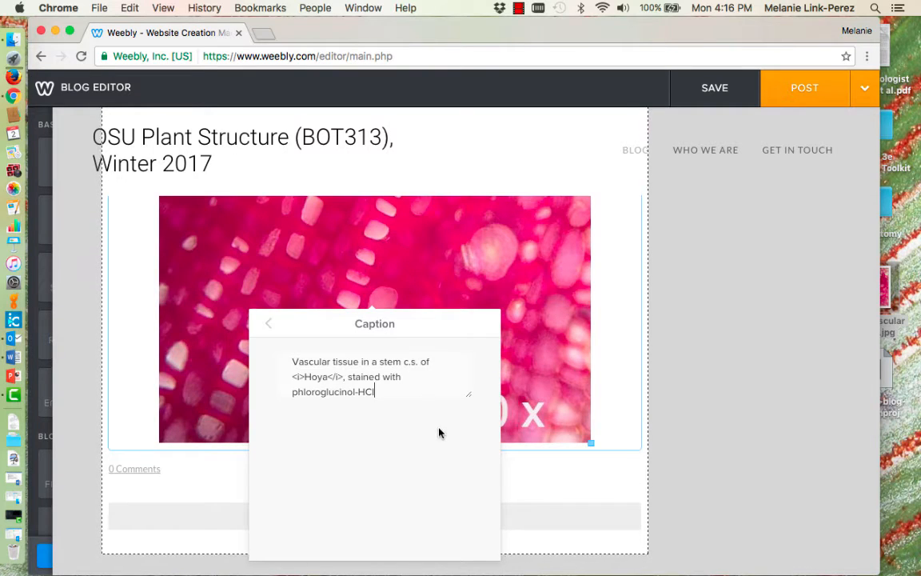
left_click(270, 323)
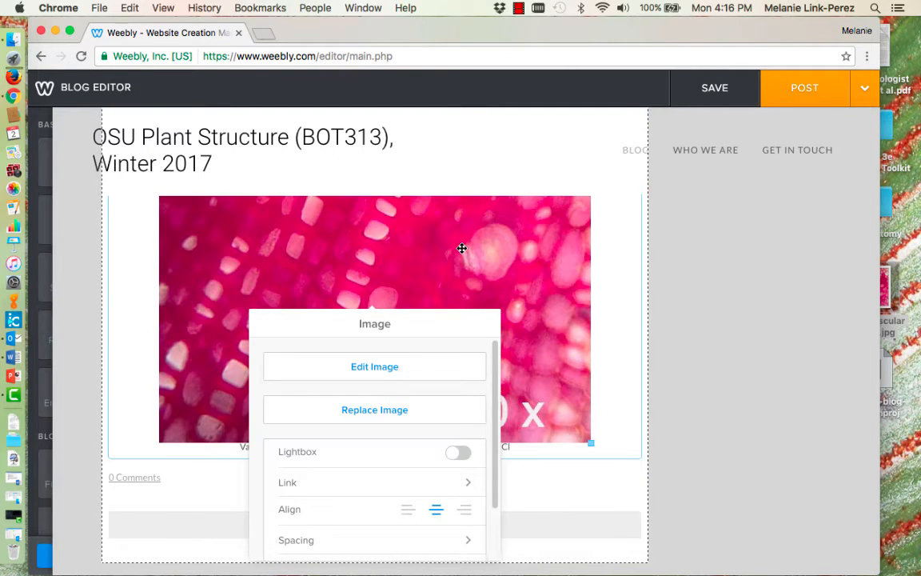
scroll(461, 248, "down", 3)
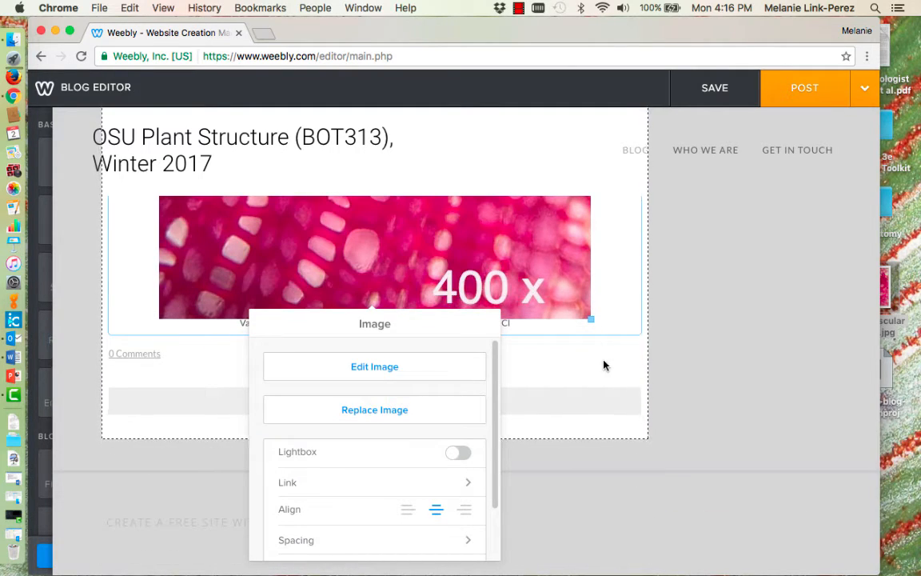
left_click(604, 366)
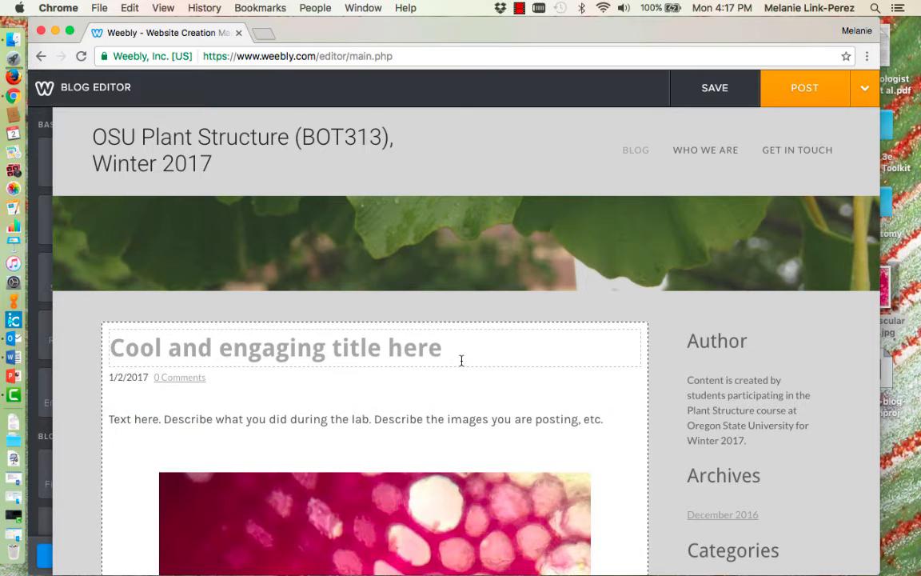
Add a text block above the post's body text reading "Submitted by" followed by the author's name.
scroll(452, 366, "down", 1)
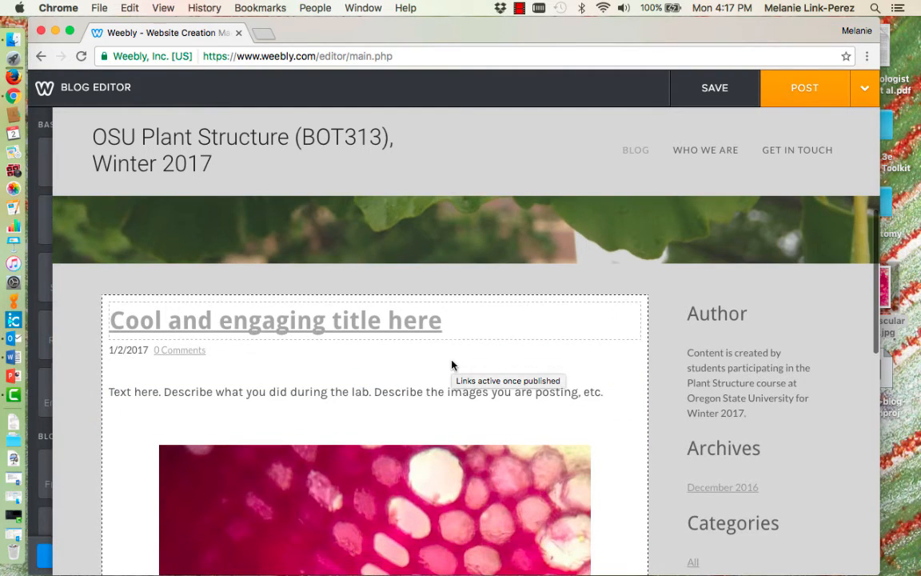
scroll(103, 264, "down", 1)
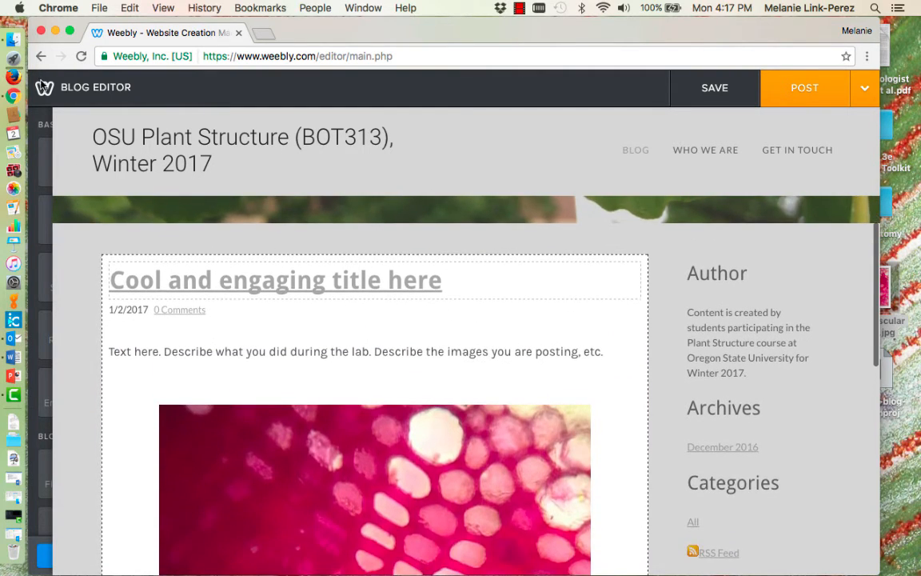
mouse_move(43, 116)
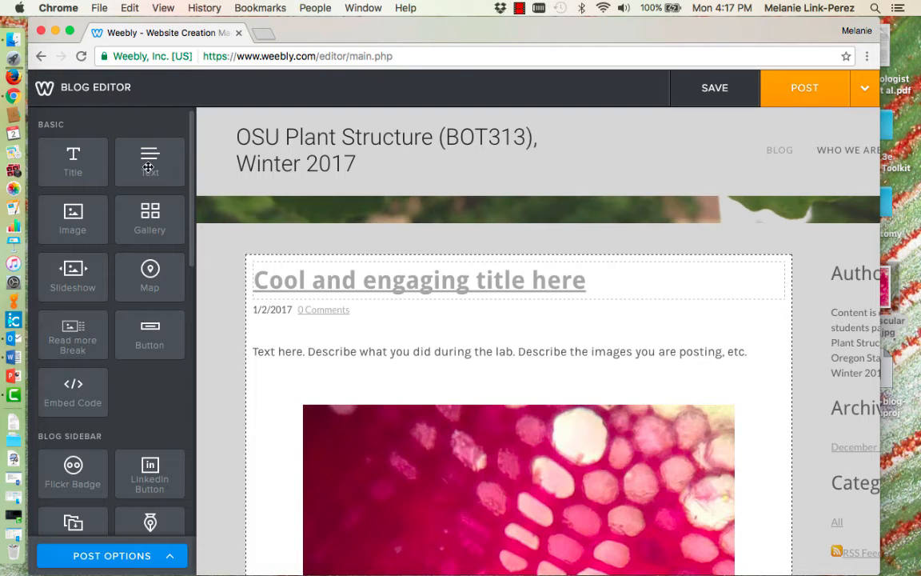
left_click_drag(148, 166, 157, 338)
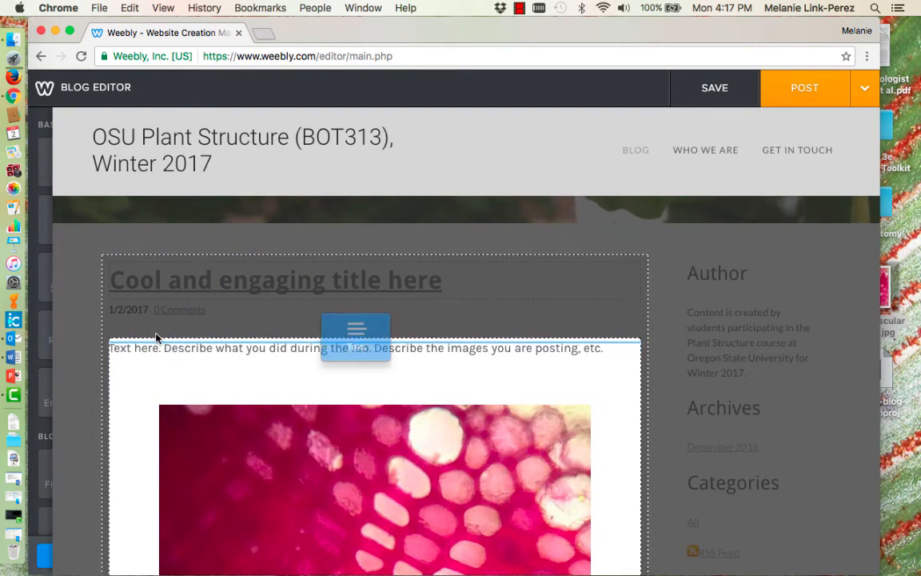
left_click(157, 352)
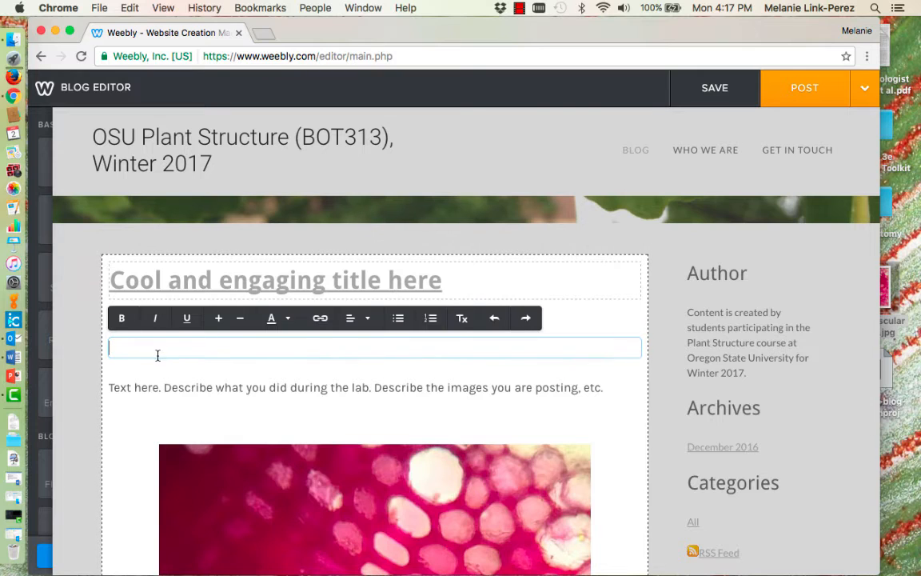
type("Submit")
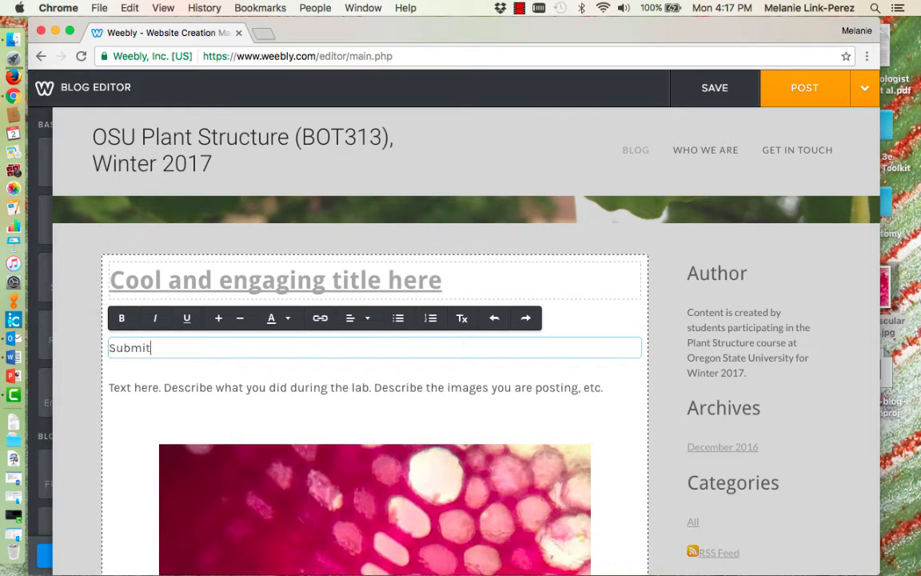
type("ted by")
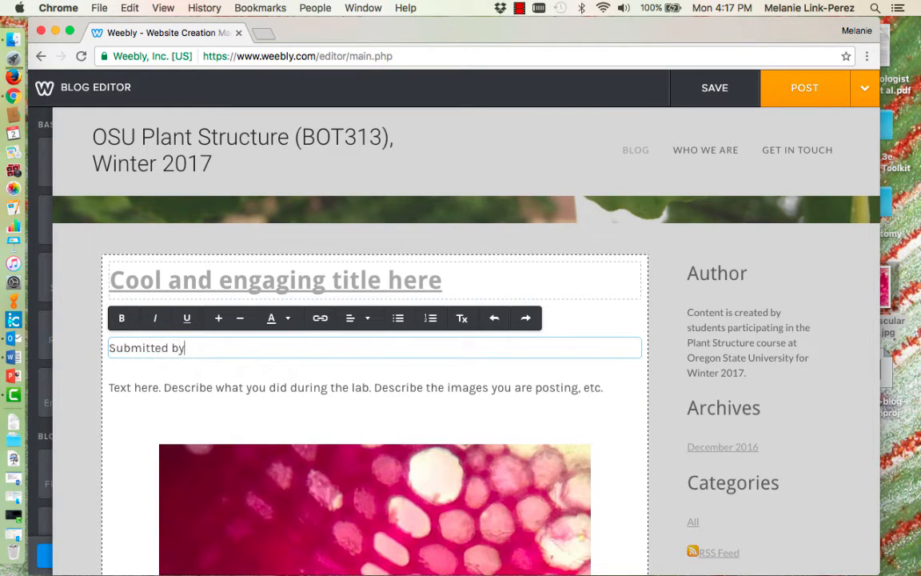
type(" M.")
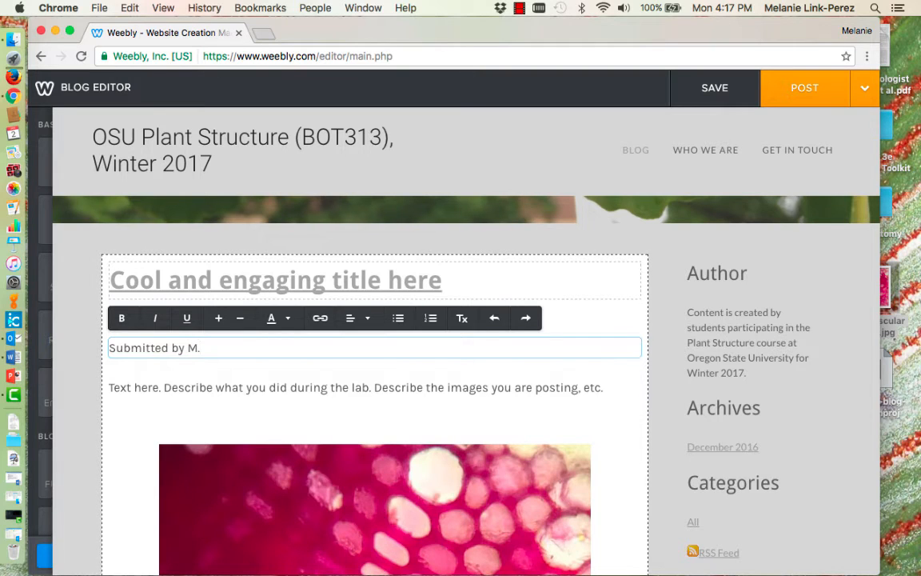
type("Link-")
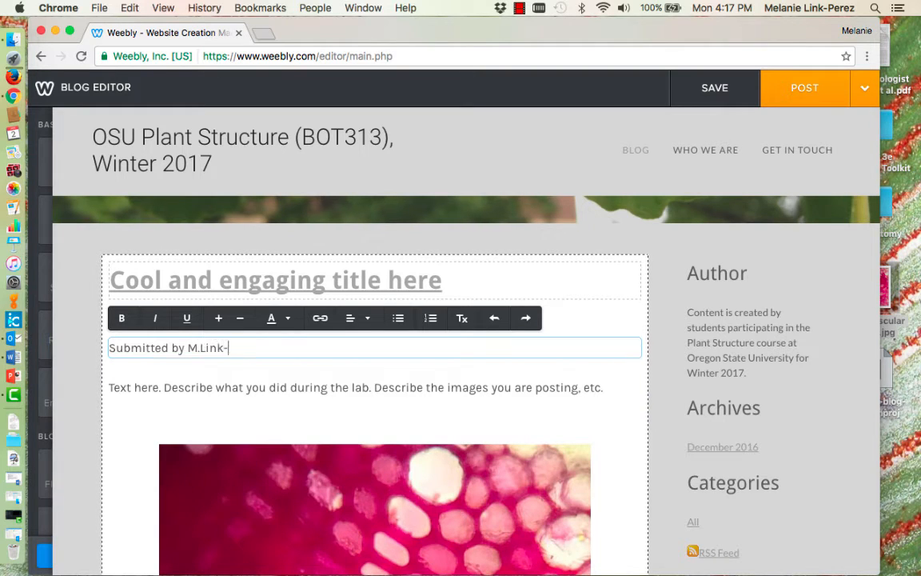
type("Perez")
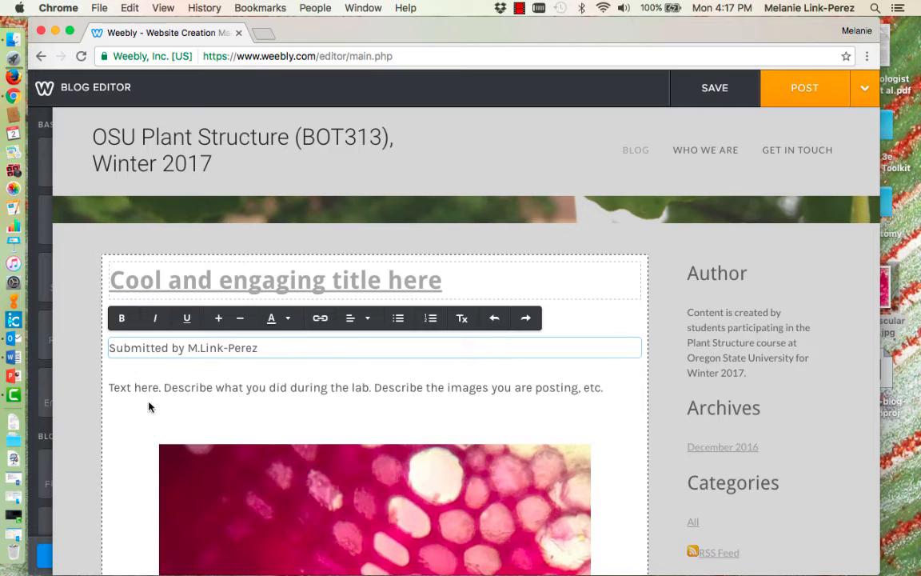
Replace "Text here." at the start of the body text with "Today we looked at complex tissue in plant stems.".
left_click(160, 387)
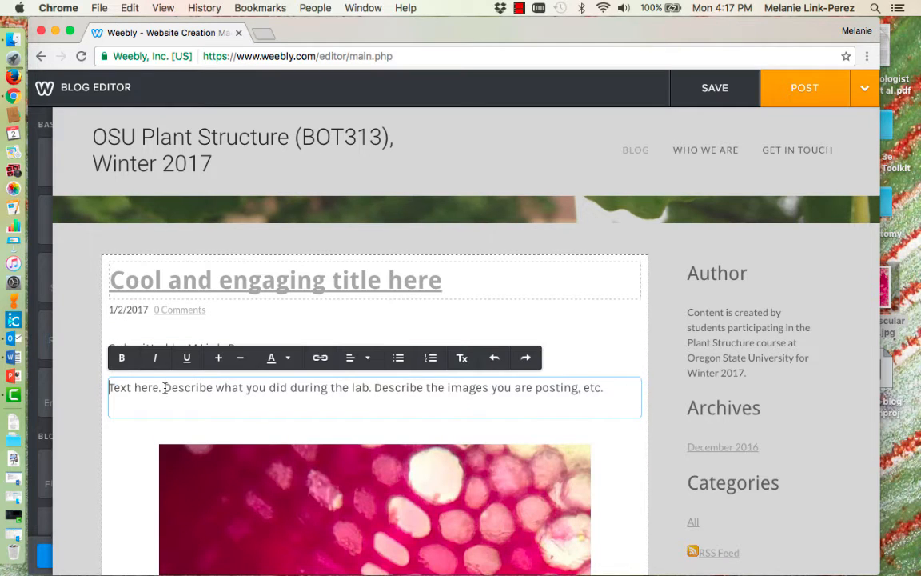
left_click(165, 388)
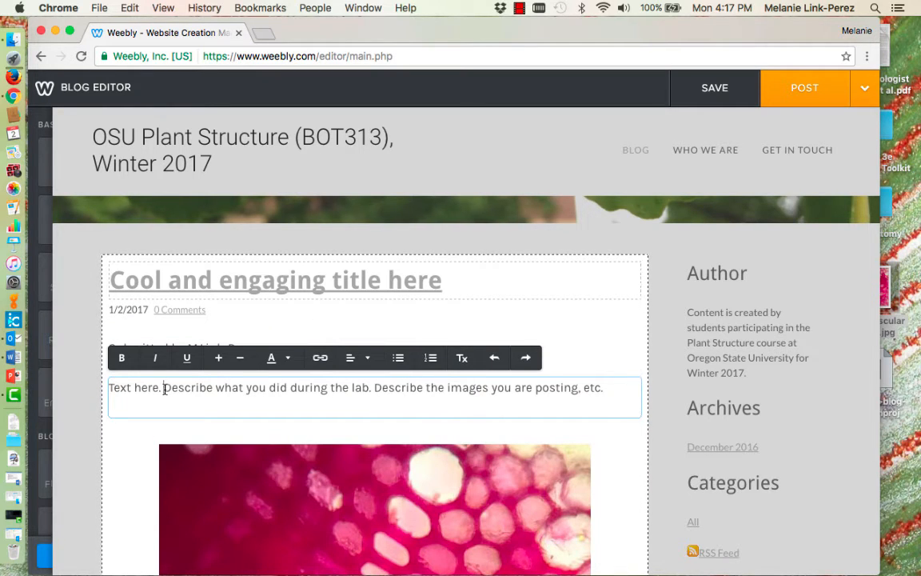
key("BackSpace")
key("BackSpace")
key("BackSpace")
key("BackSpace")
key("BackSpace")
key("BackSpace")
key("BackSpace")
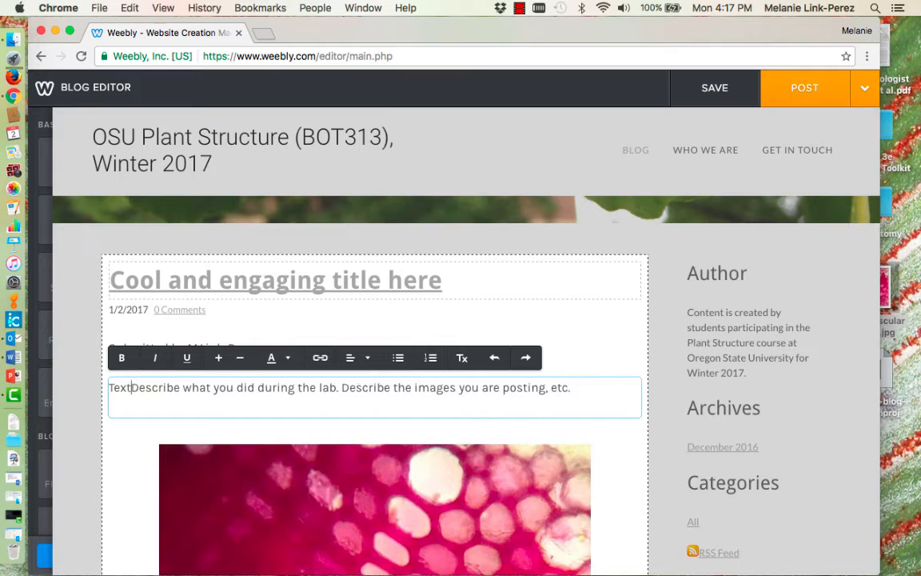
key("BackSpace")
key("BackSpace")
key("BackSpace")
key("BackSpace")
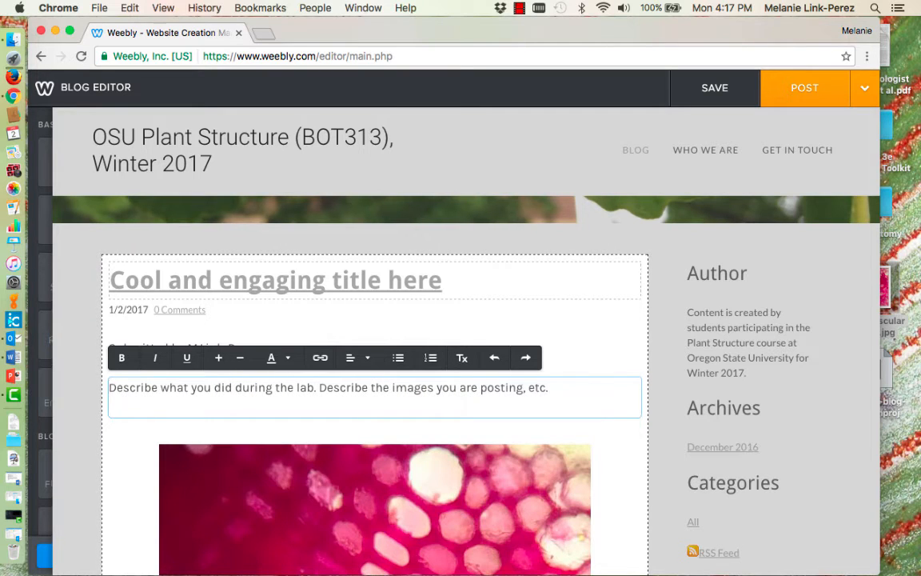
type("T")
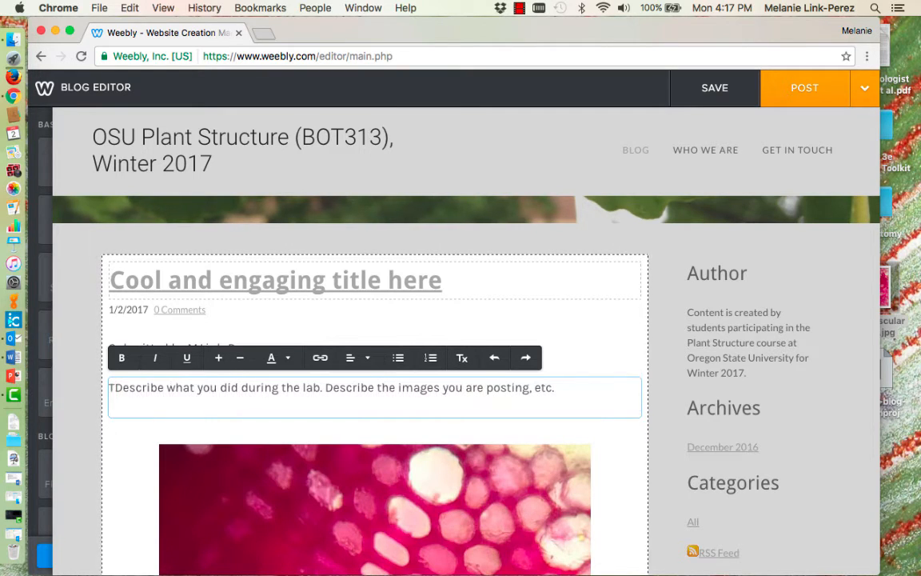
type("oday we lo")
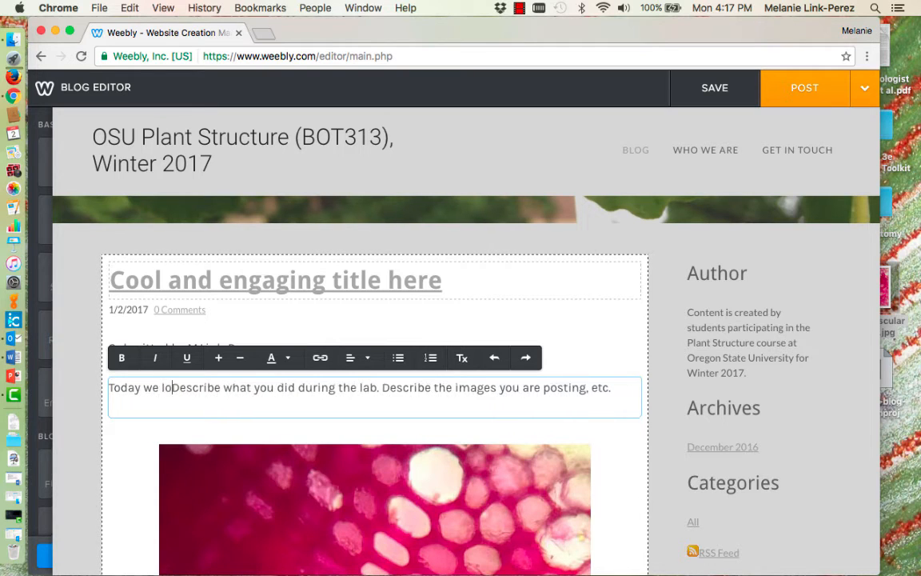
type("oked at")
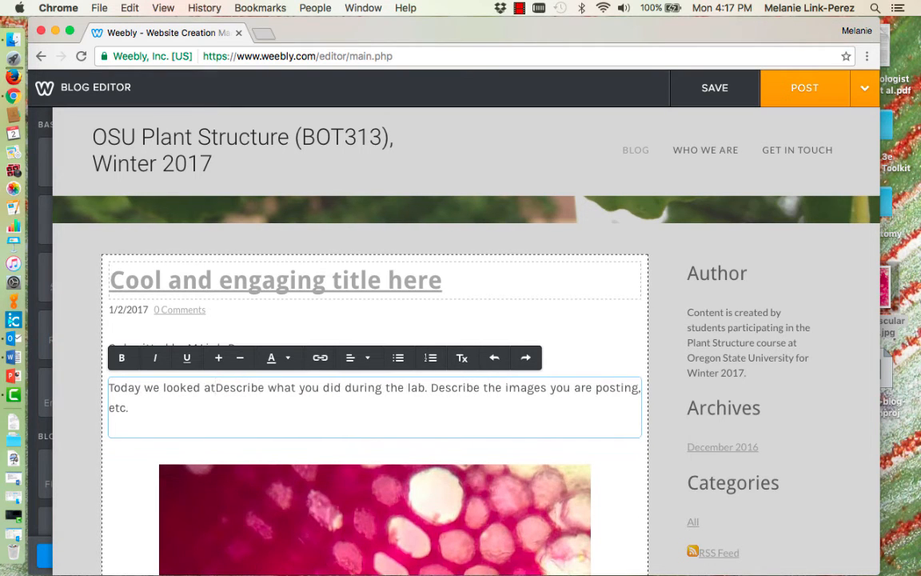
type("complex tissue")
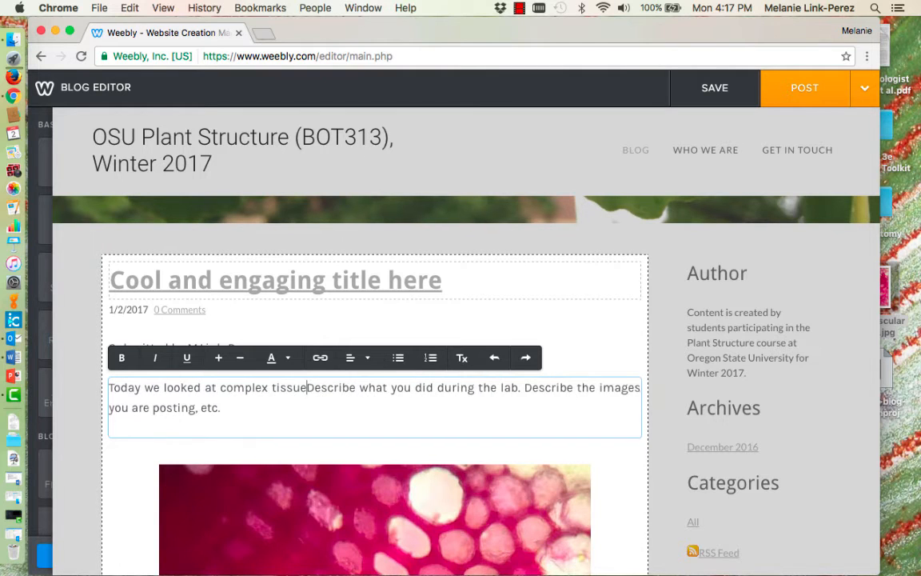
type(" in plant stems.")
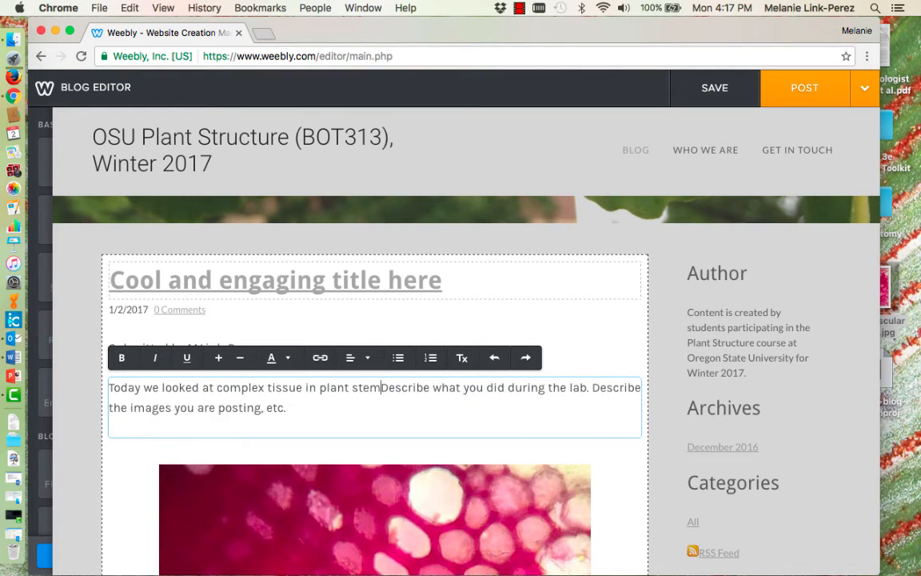
left_click(570, 466)
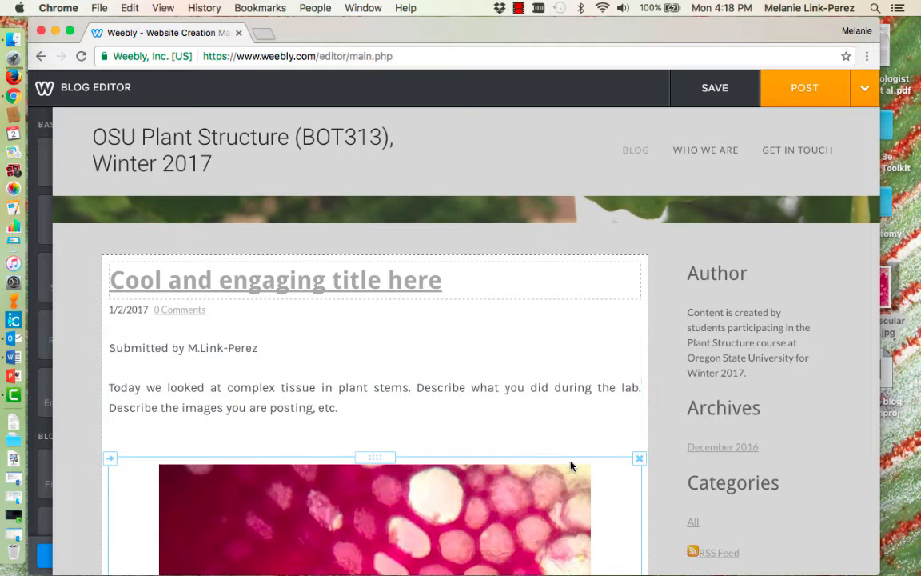
Add an empty image placeholder directly below the captioned micrograph.
scroll(571, 462, "down", 2)
scroll(571, 462, "down", 10)
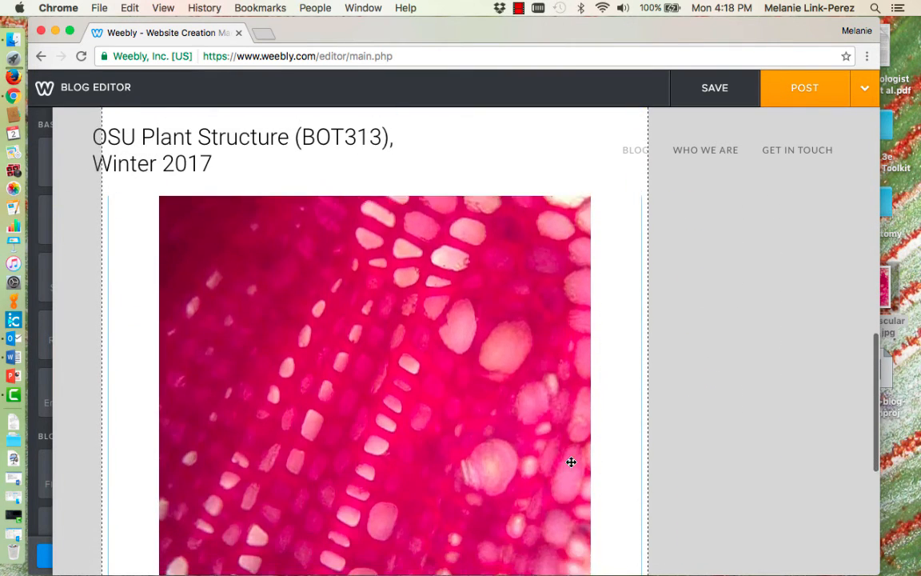
scroll(571, 462, "down", 1)
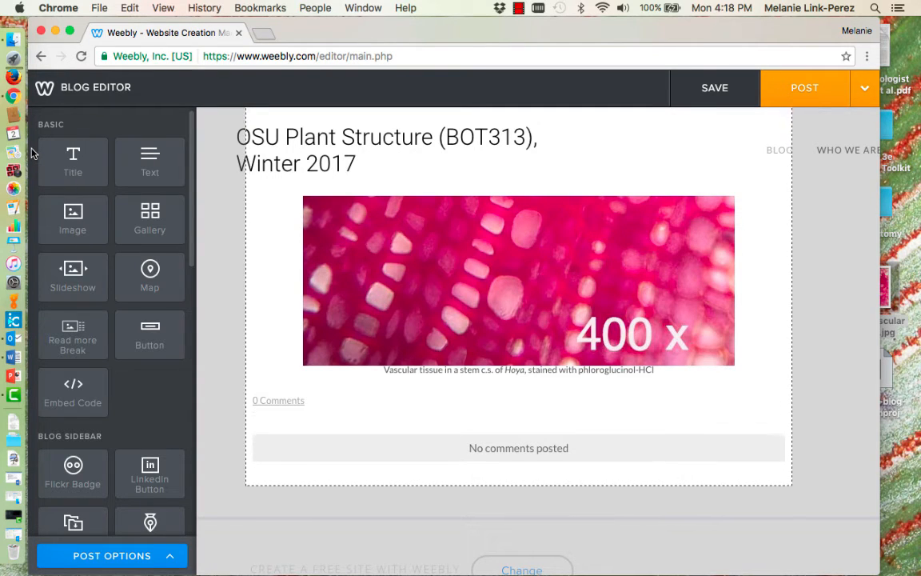
left_click_drag(74, 214, 446, 383)
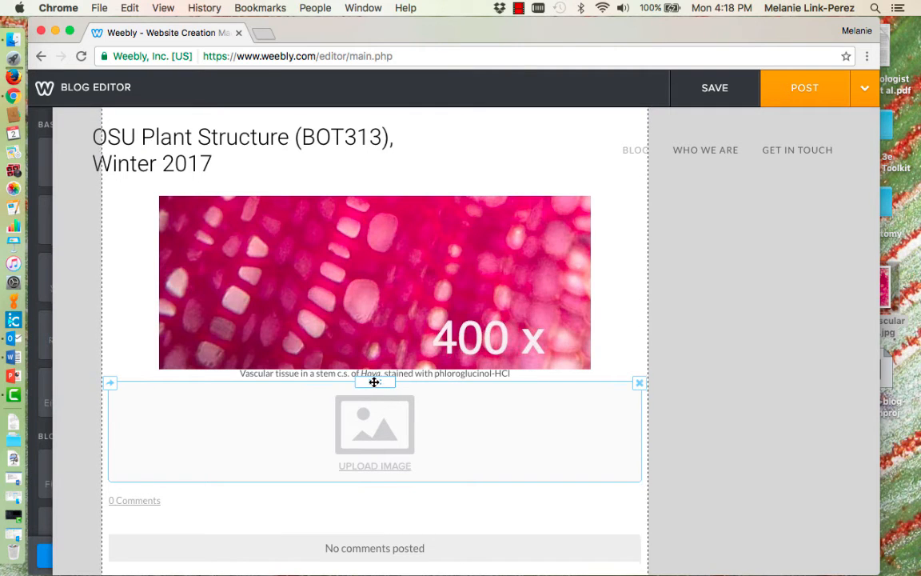
Move the empty image placeholder beside the micrograph on its left, and from there to full width above it.
left_click_drag(374, 382, 151, 245)
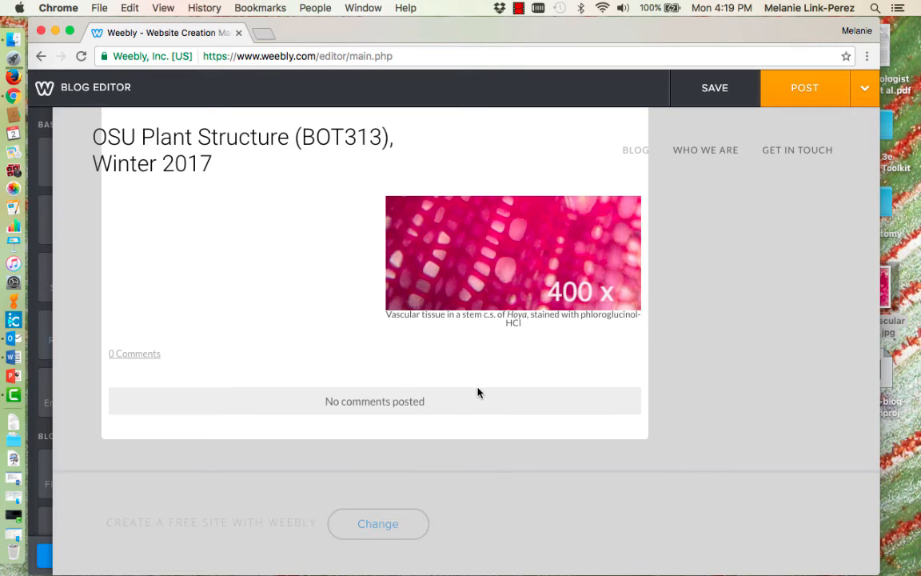
scroll(494, 316, "up", 5)
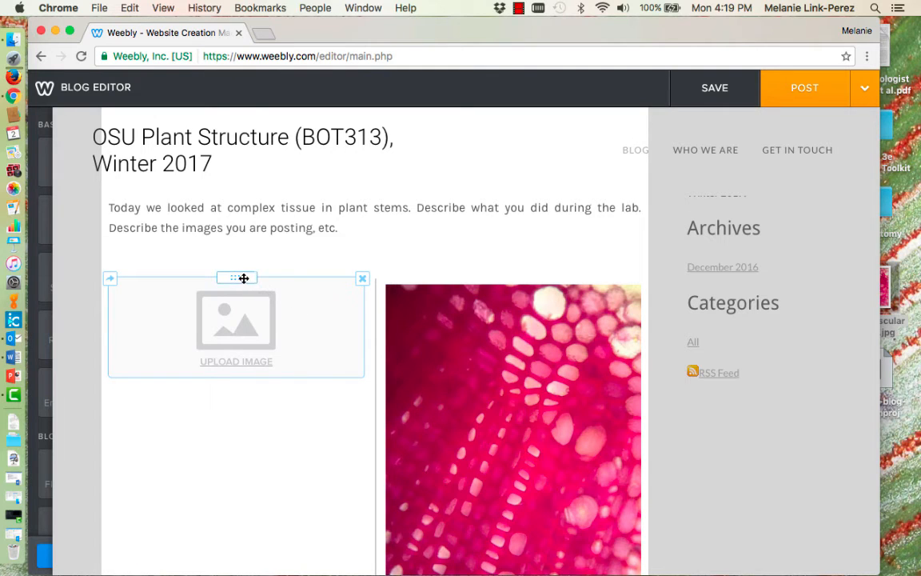
left_click_drag(244, 277, 530, 295)
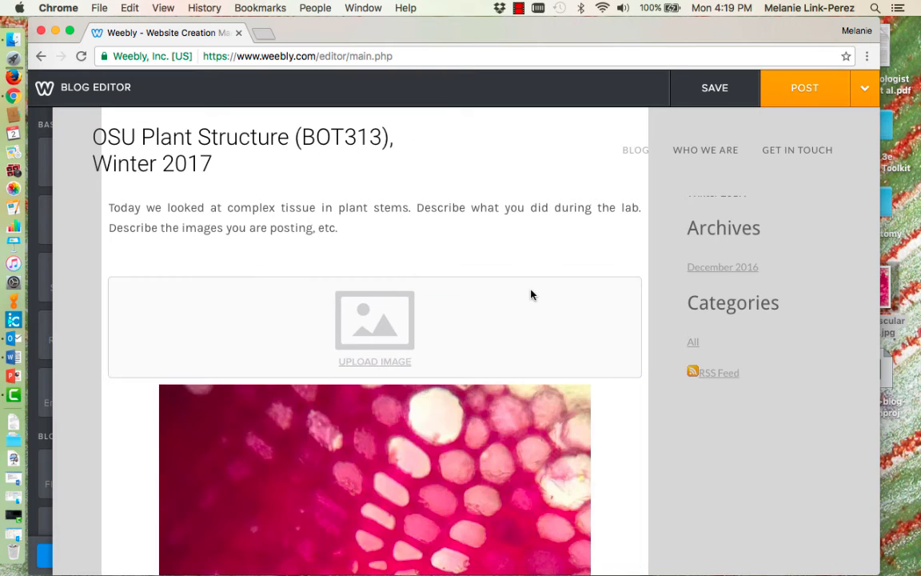
Move the empty image placeholder to the micrograph's right side and back to full width below its caption.
left_click_drag(380, 277, 620, 443)
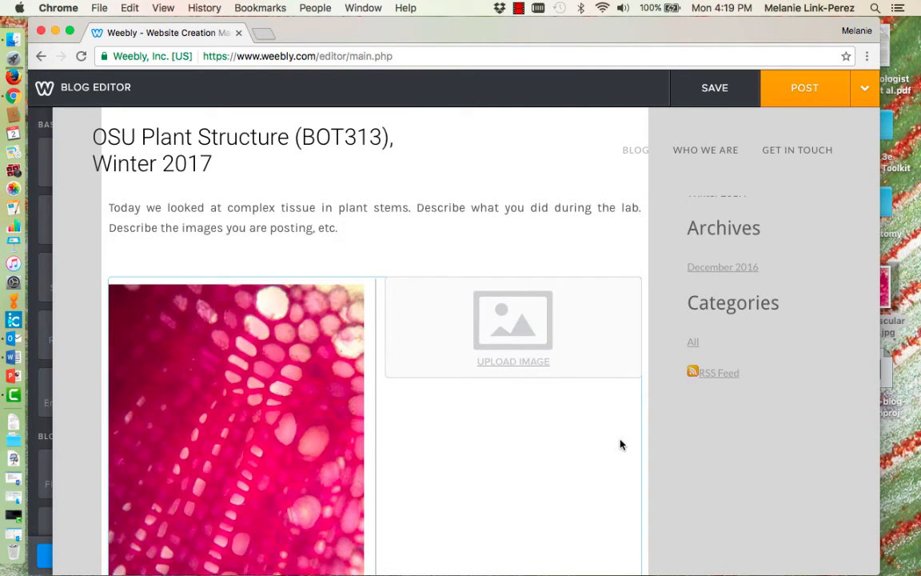
mouse_move(535, 270)
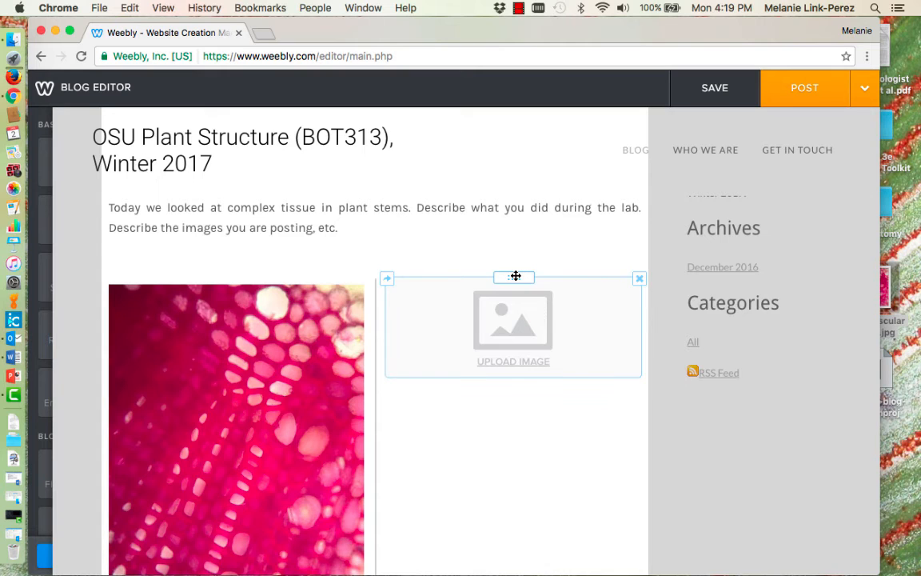
left_click_drag(516, 276, 346, 346)
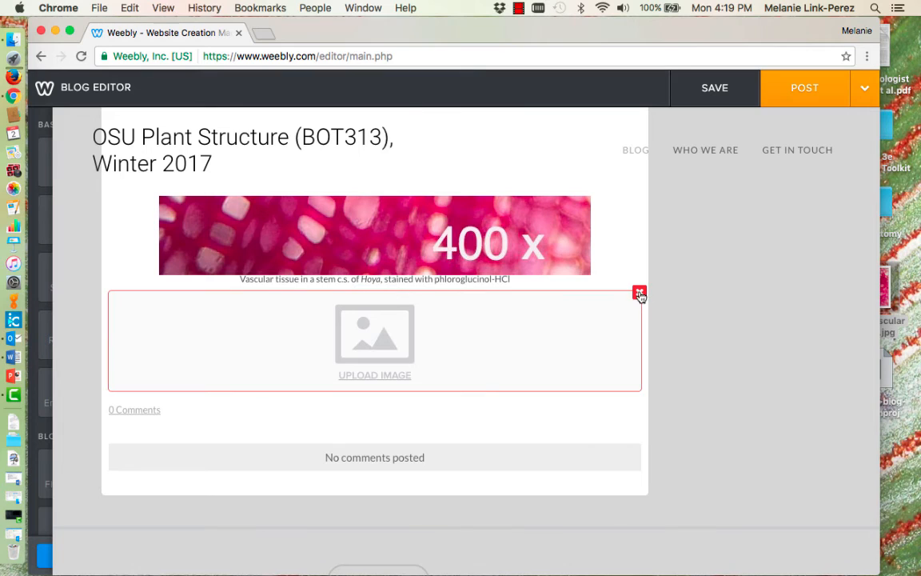
Delete the empty image placeholder below the captioned micrograph and save the post as a draft.
left_click(639, 293)
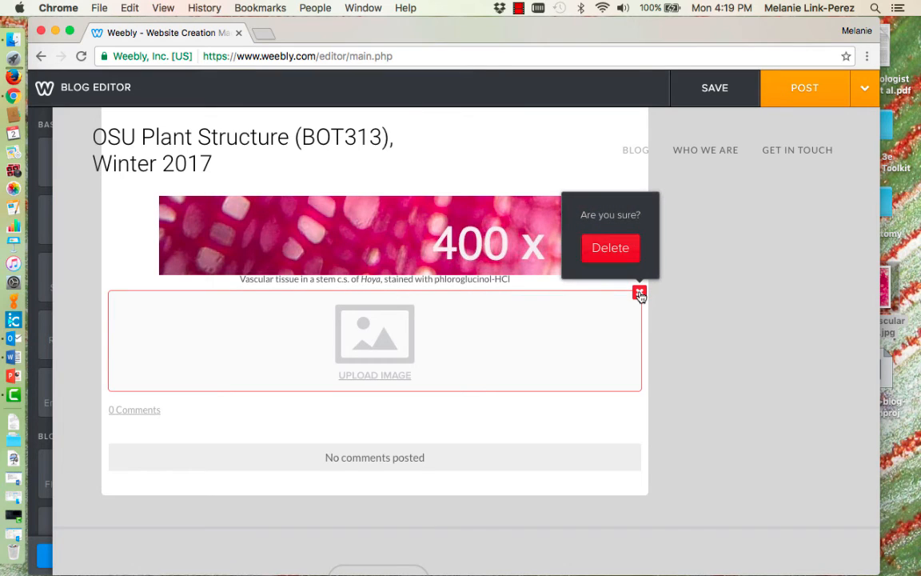
left_click(610, 250)
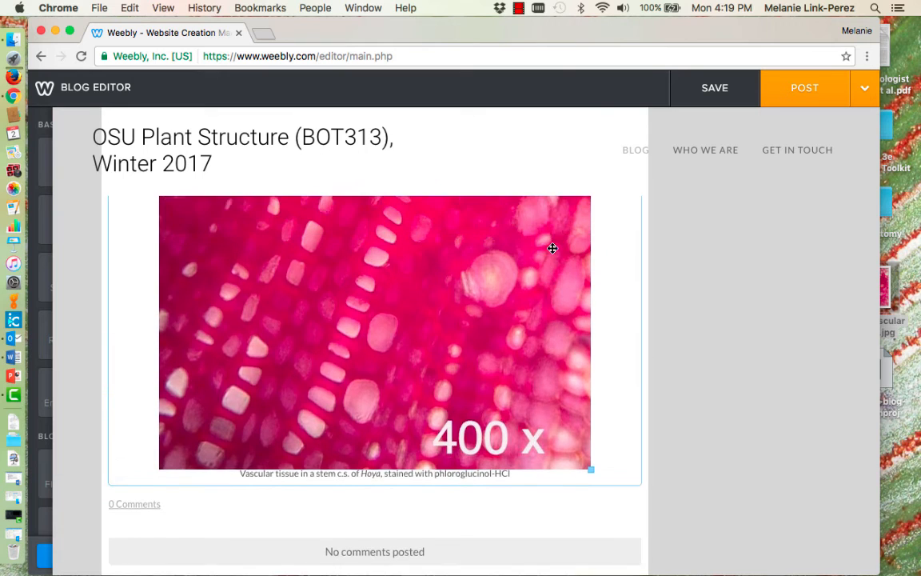
scroll(553, 248, "up", 1)
scroll(472, 451, "down", 3)
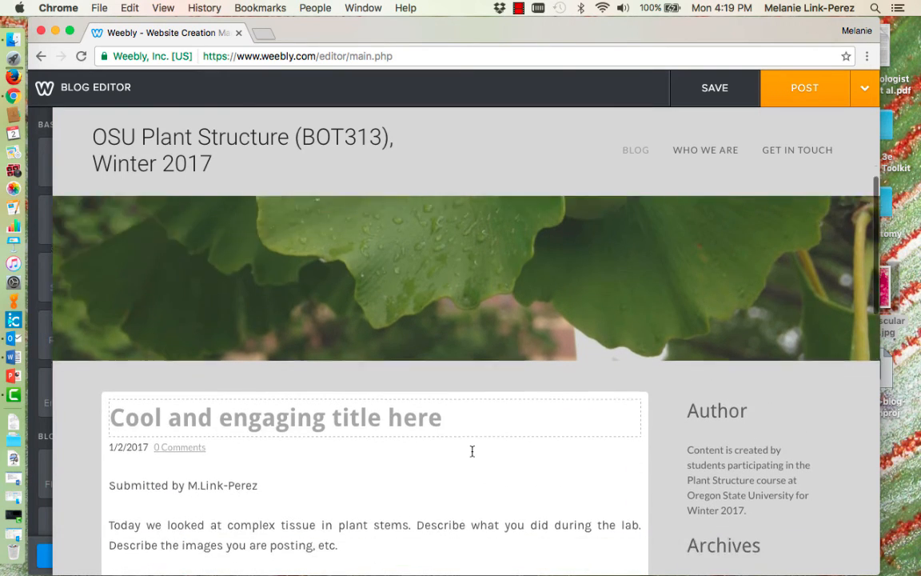
scroll(472, 452, "down", 2)
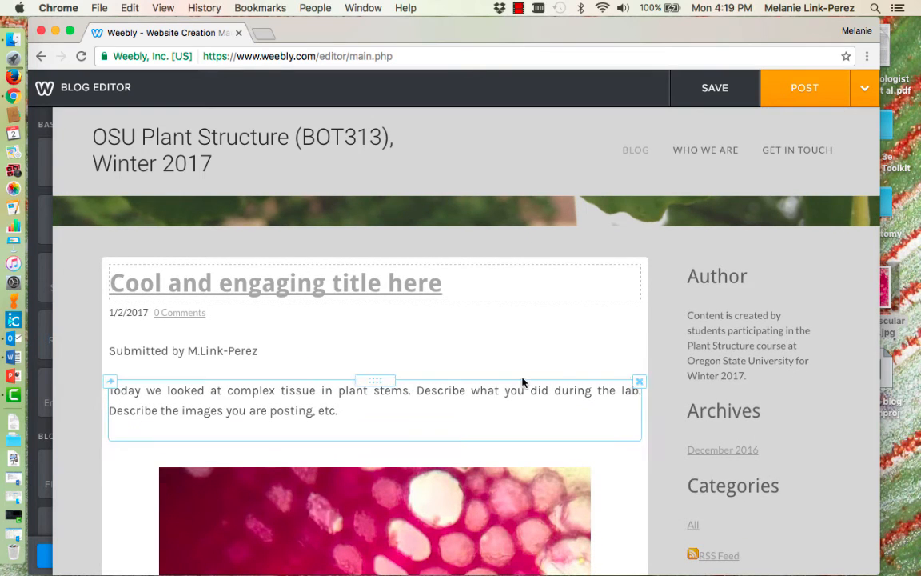
left_click(713, 88)
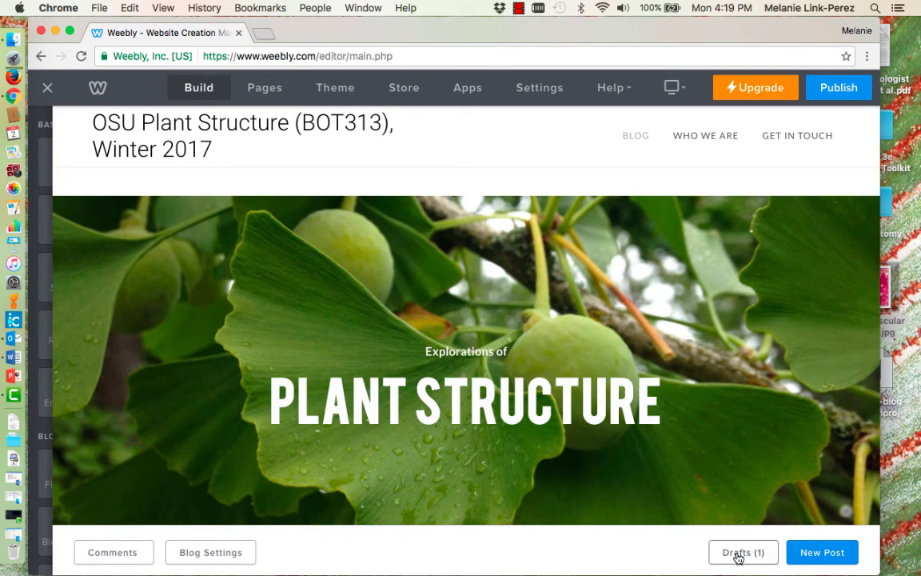
Reopen the draft "Cool and engaging title here" from the saved drafts and publish it as a post.
left_click(739, 553)
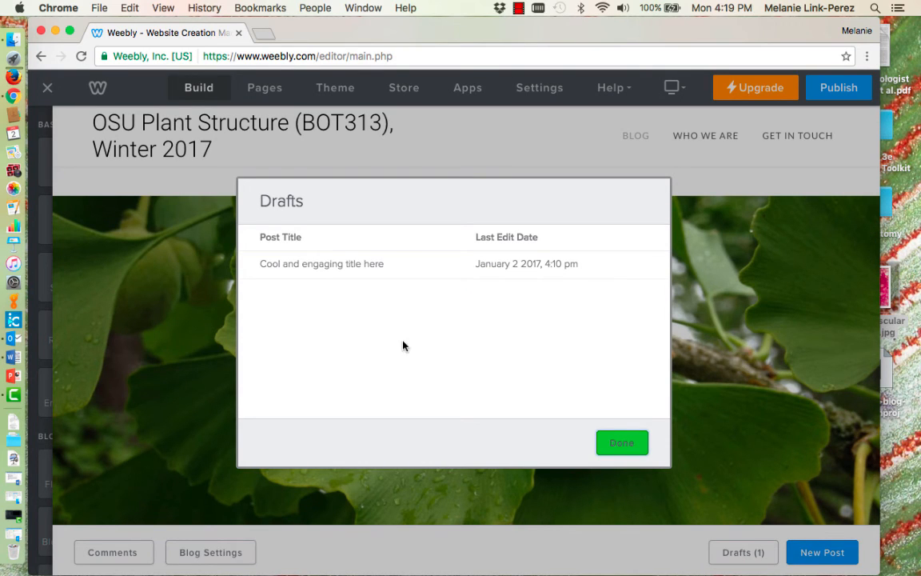
left_click(390, 269)
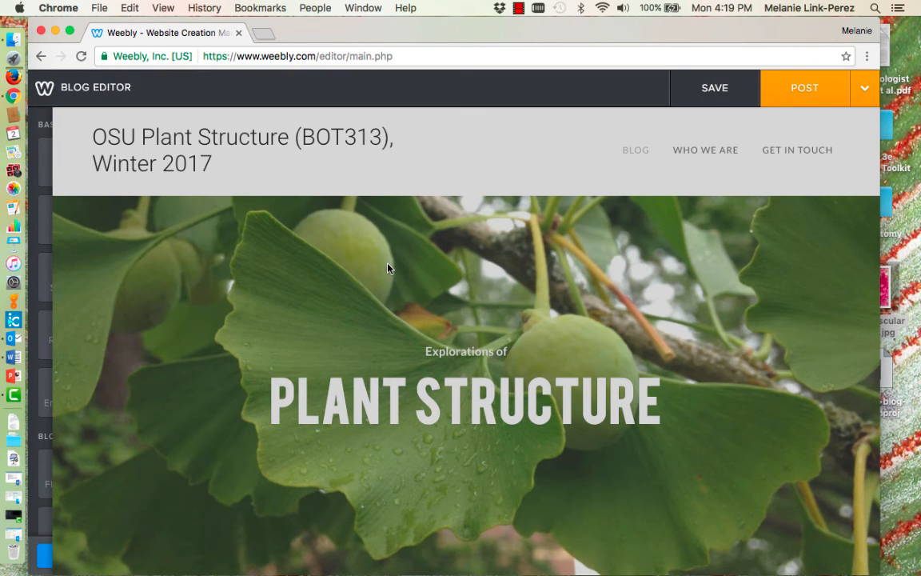
scroll(475, 401, "down", 5)
scroll(475, 401, "down", 10)
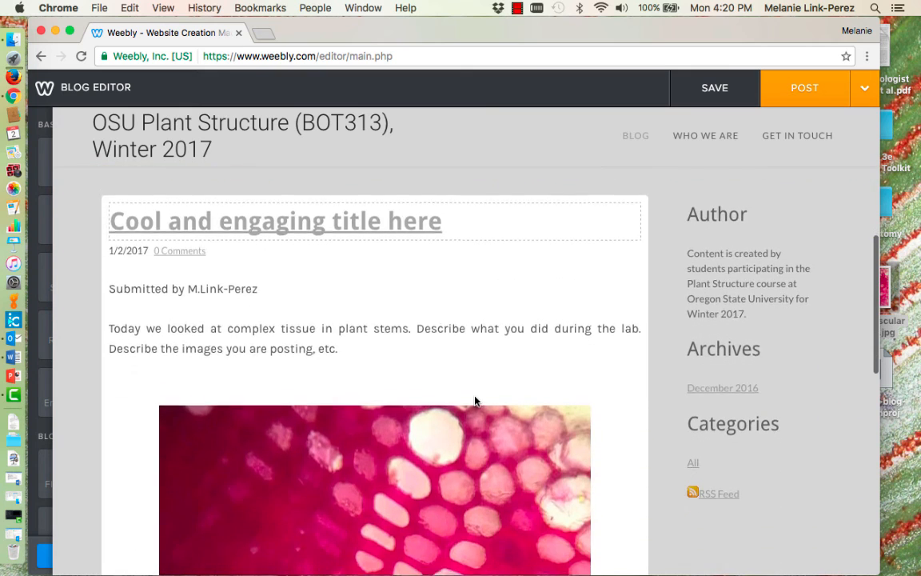
scroll(475, 401, "down", 8)
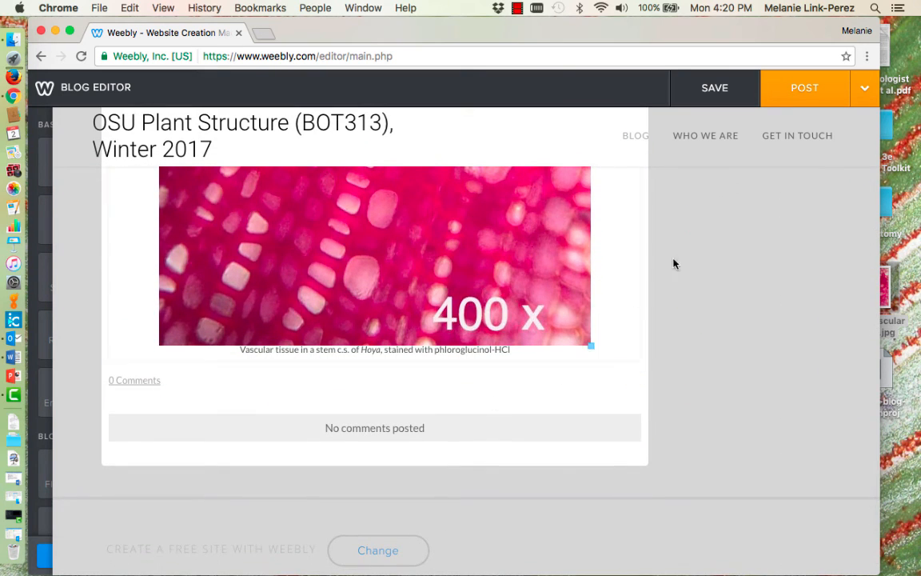
left_click(801, 90)
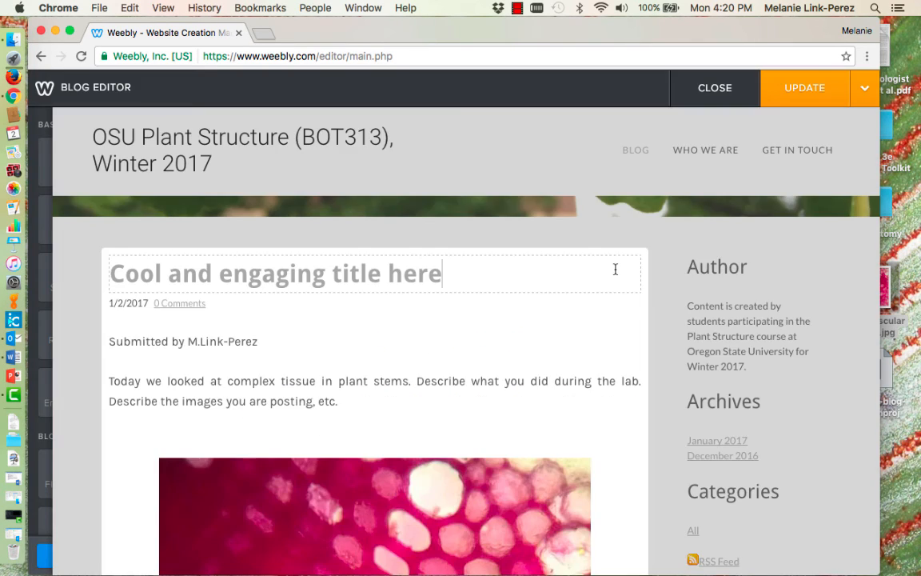
Delete the captioned 400 x micrograph from the published post.
scroll(616, 270, "down", 1)
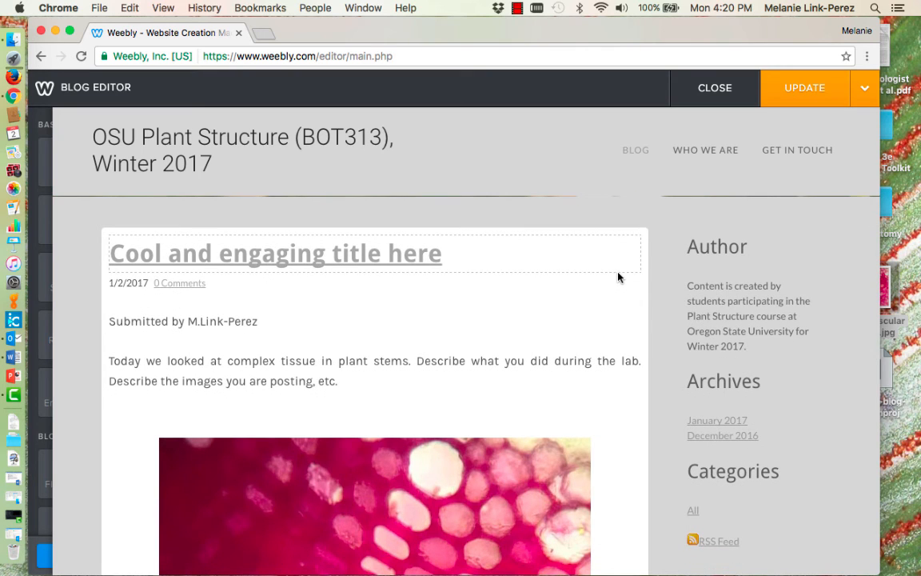
scroll(562, 346, "down", 5)
scroll(562, 400, "down", 5)
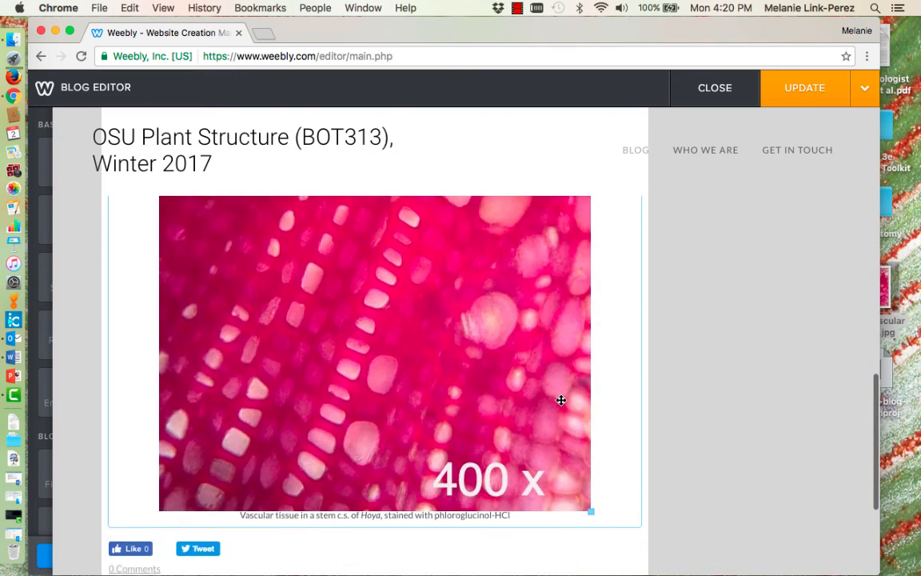
scroll(558, 394, "up", 8)
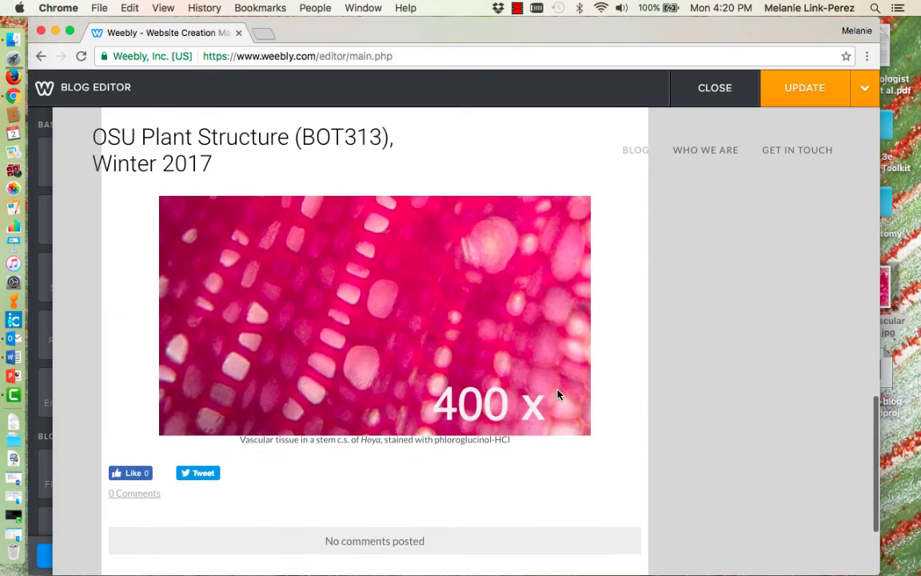
scroll(558, 390, "down", 1)
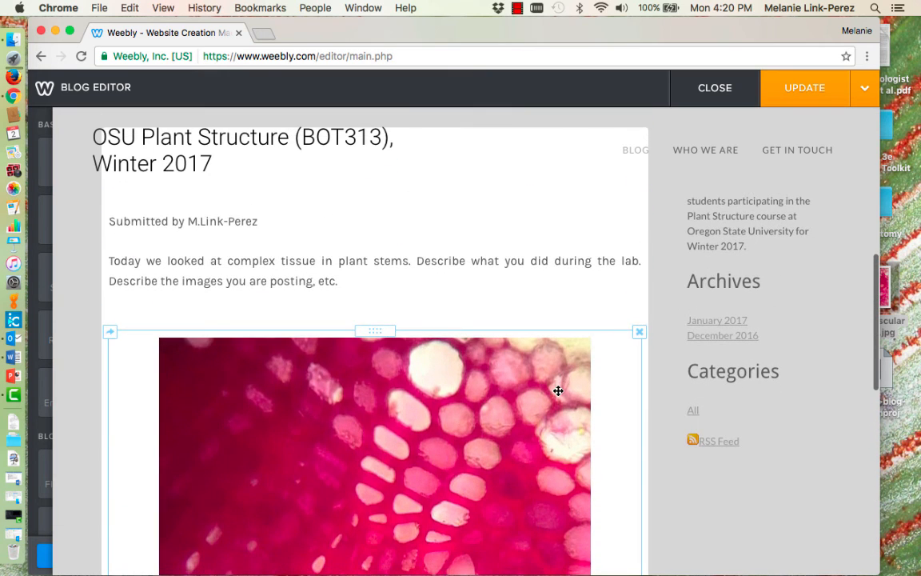
left_click(640, 333)
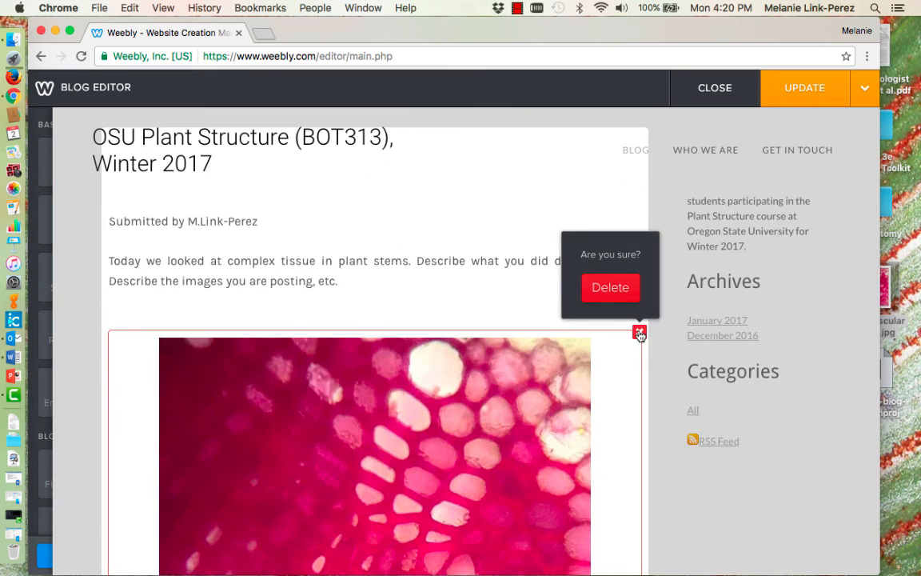
left_click(610, 287)
Delete the body text block and the "Submitted by" byline block from the post.
left_click(487, 270)
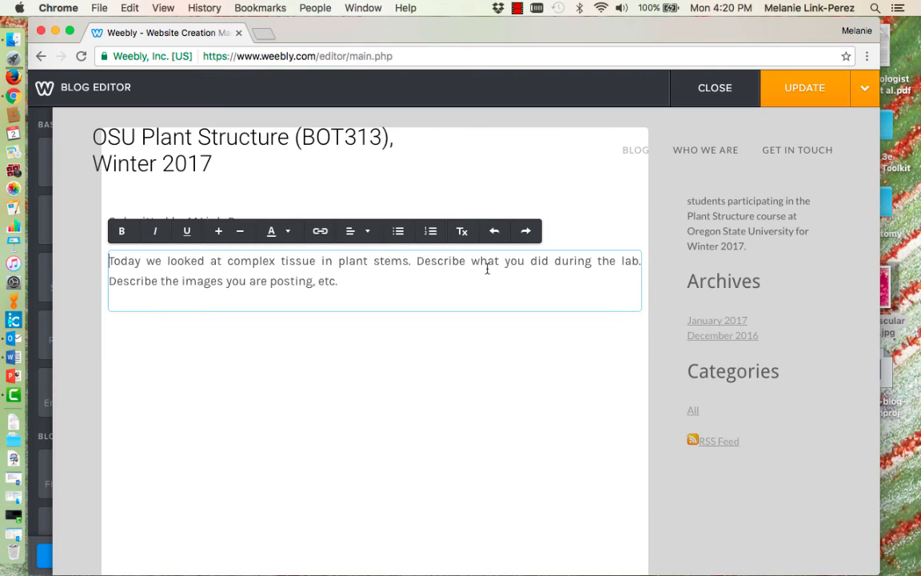
left_click(639, 255)
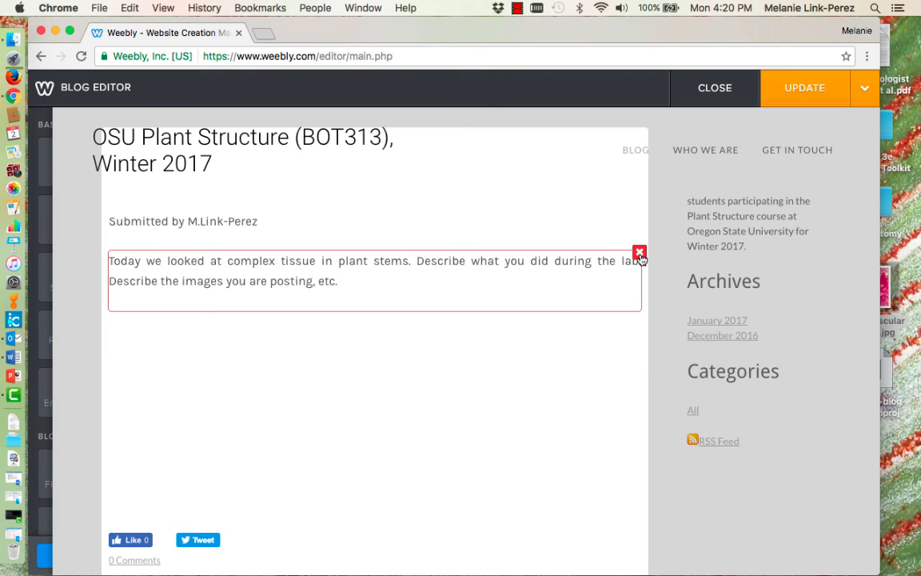
left_click(640, 254)
left_click(611, 210)
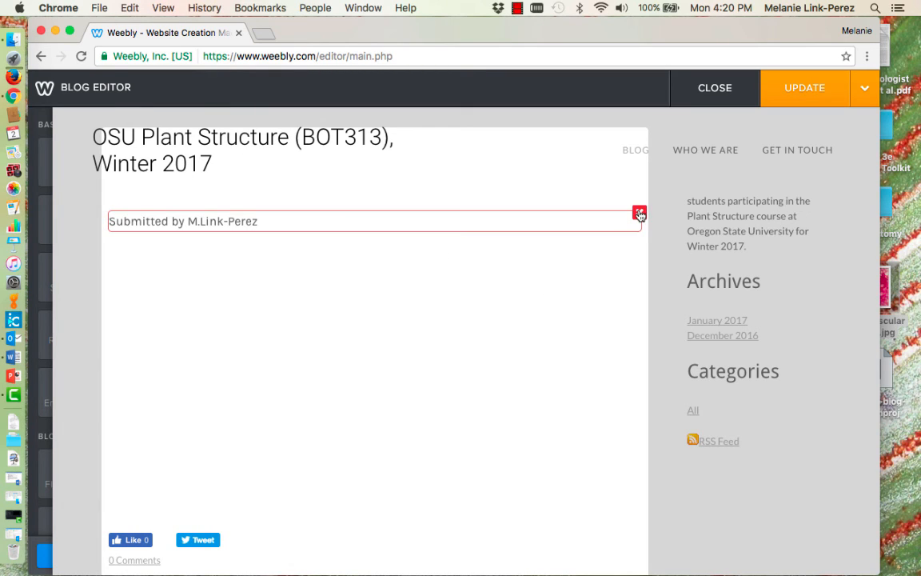
left_click(639, 212)
left_click(618, 168)
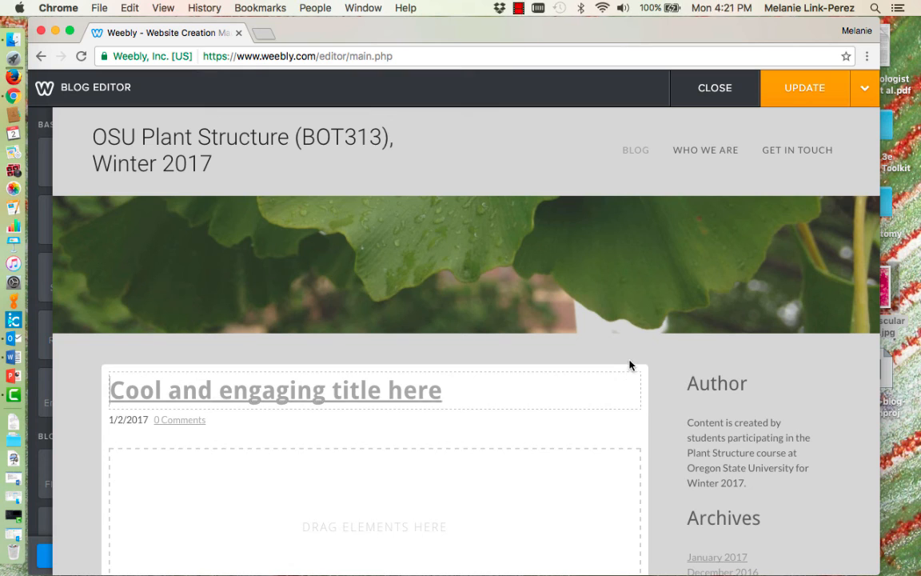
Clear the post title "Cool and engaging title here".
scroll(629, 372, "down", 1)
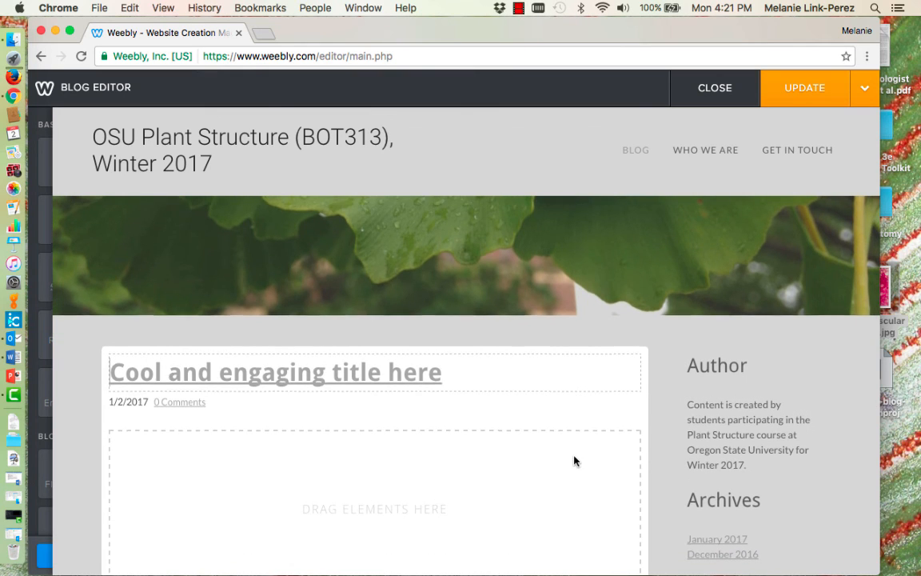
scroll(576, 461, "down", 5)
scroll(480, 208, "up", 1)
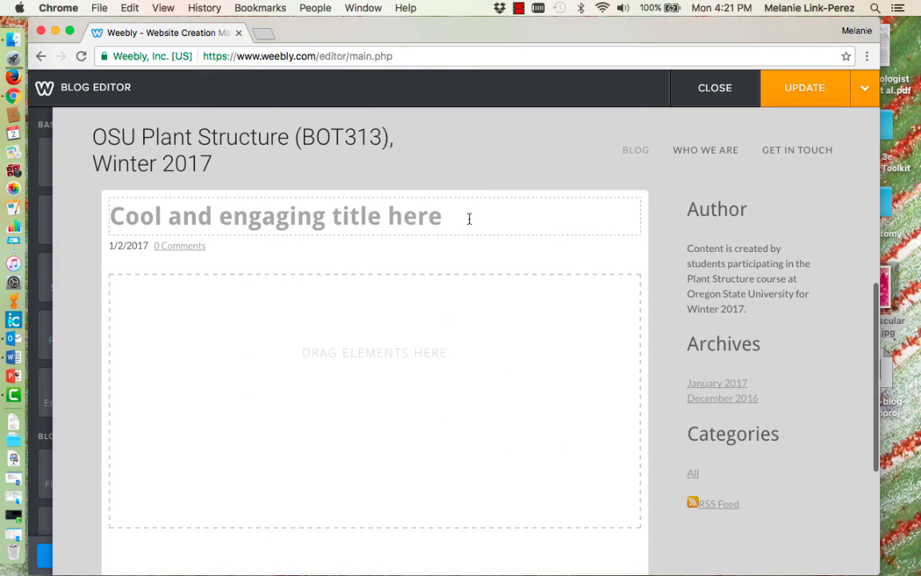
left_click_drag(470, 218, 103, 199)
key("BackSpace")
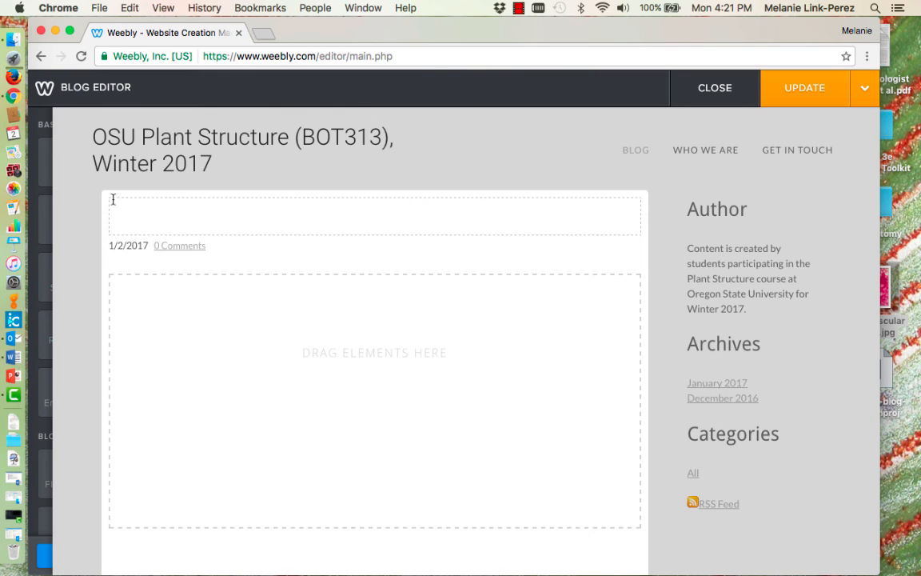
Republish the emptied post with its changes.
scroll(200, 349, "down", 5)
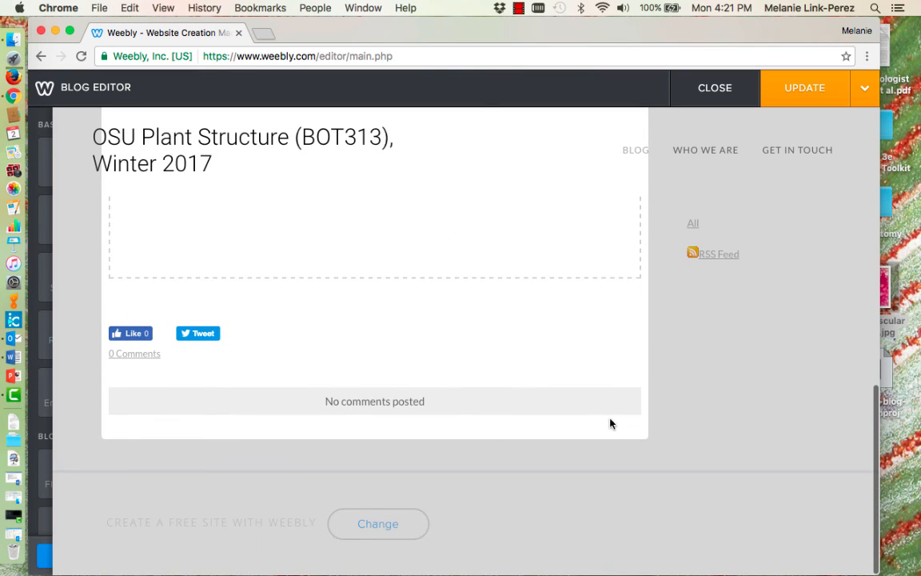
scroll(717, 411, "up", 5)
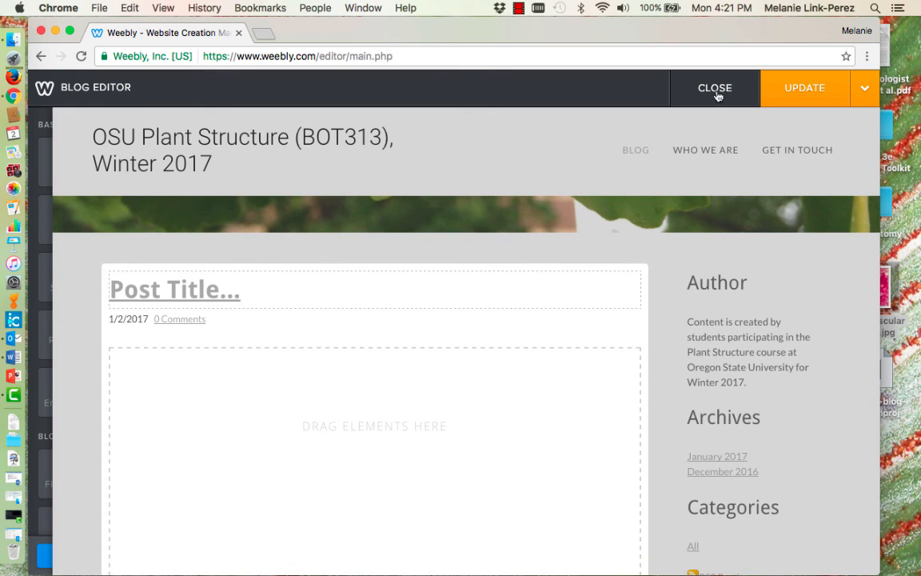
left_click(799, 90)
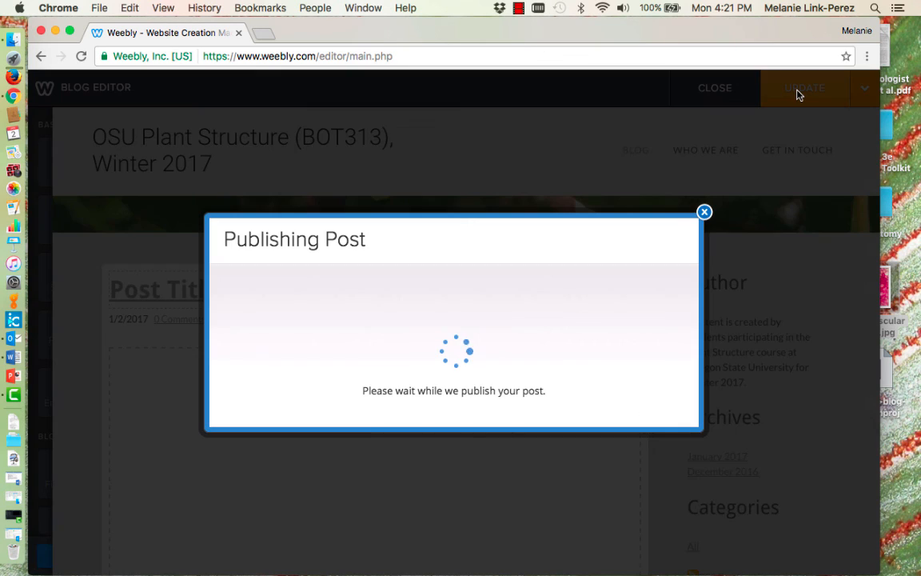